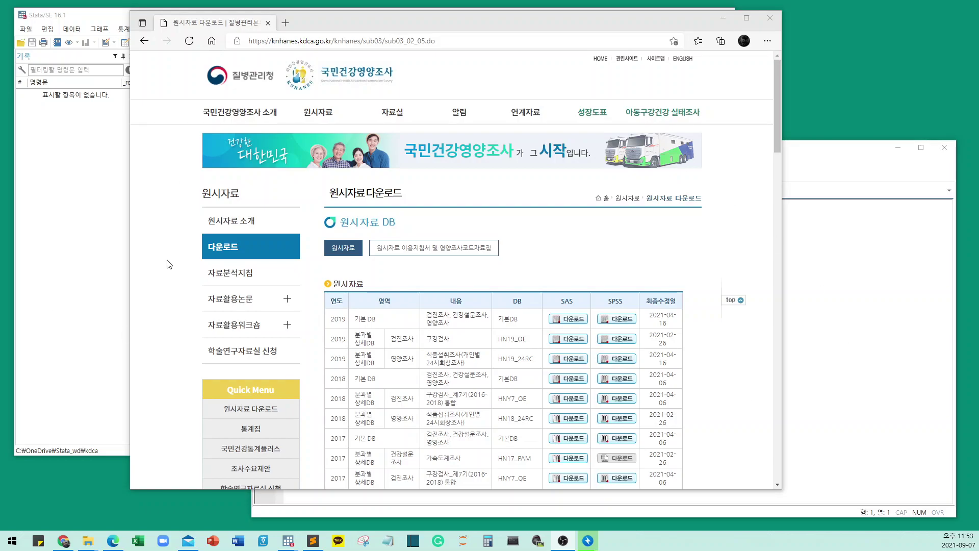
# Step: Examine the yearly raw-data table on the KNHANES download page, including the survey areas, database names and SAS and SPSS files
pyautogui.moveTo(235, 164)
pyautogui.moveTo(293, 133)
pyautogui.scroll(-3, 413, 283)
pyautogui.scroll(3, 268, 206)
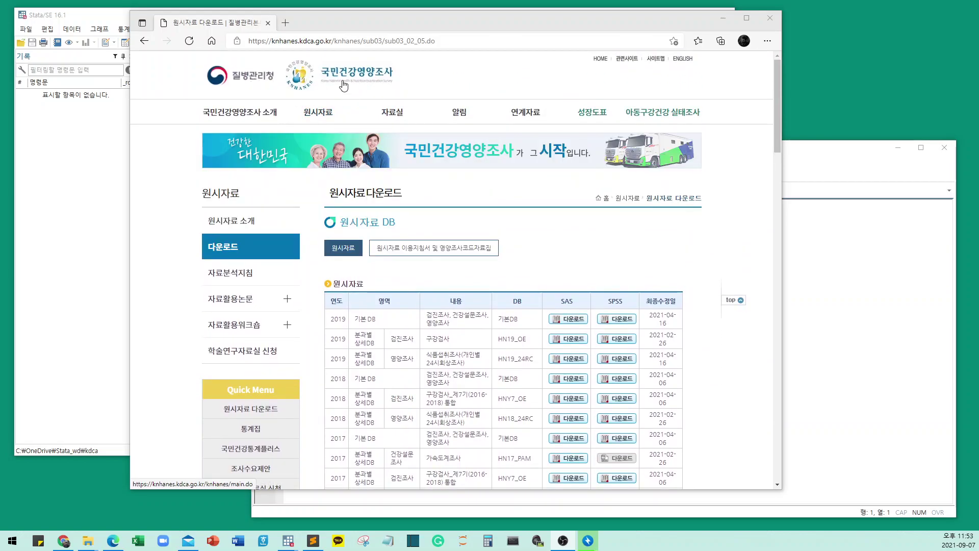
pyautogui.moveTo(318, 111)
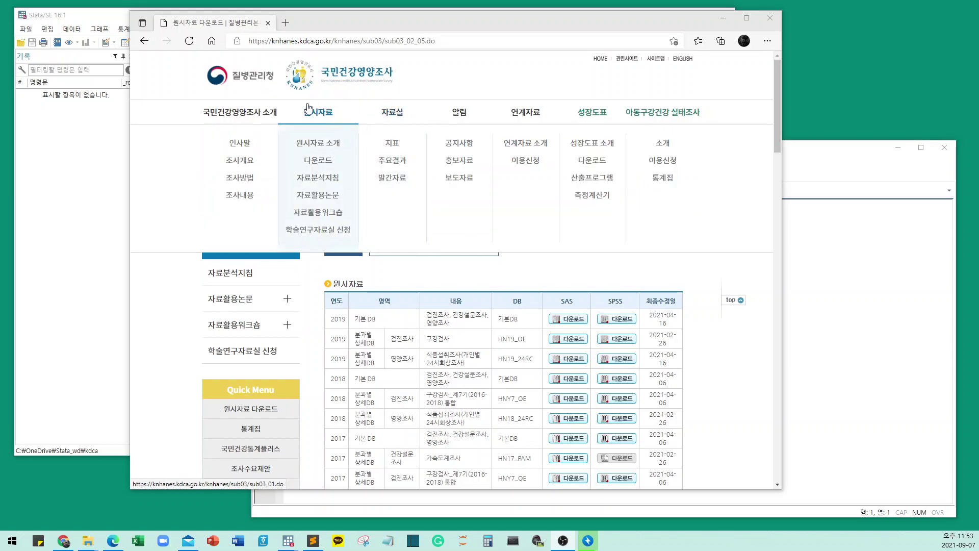
pyautogui.scroll(-5, 329, 222)
pyautogui.scroll(5, 316, 153)
pyautogui.scroll(-3, 341, 306)
pyautogui.scroll(-5, 334, 382)
pyautogui.scroll(4, 235, 210)
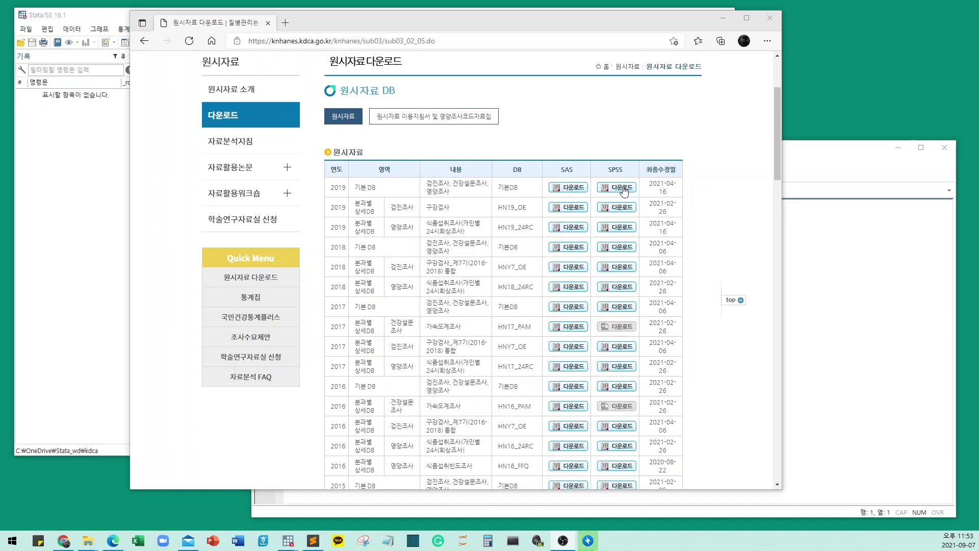
pyautogui.click(555, 190)
pyautogui.scroll(-10, 406, 277)
pyautogui.scroll(-15, 407, 272)
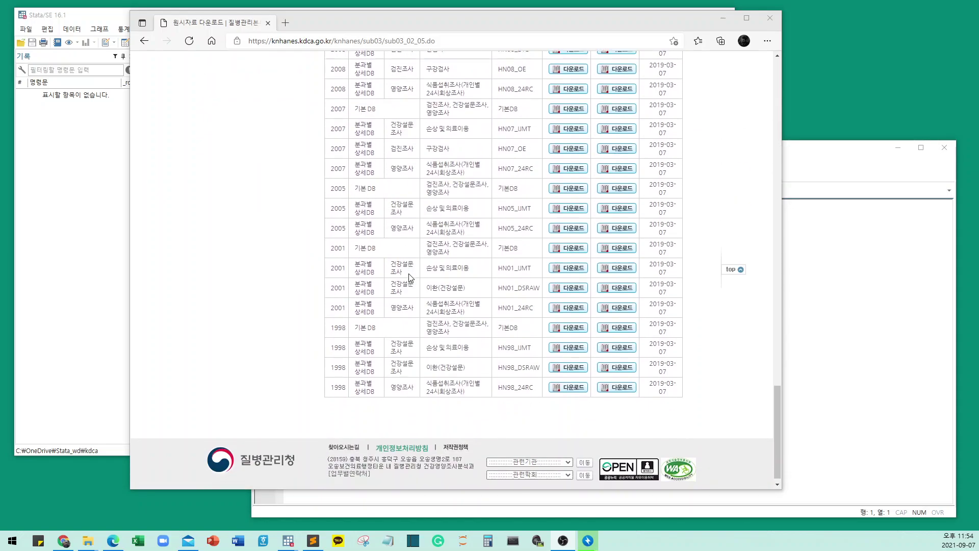
pyautogui.scroll(12, 416, 290)
pyautogui.scroll(15, 416, 290)
pyautogui.scroll(-3, 356, 191)
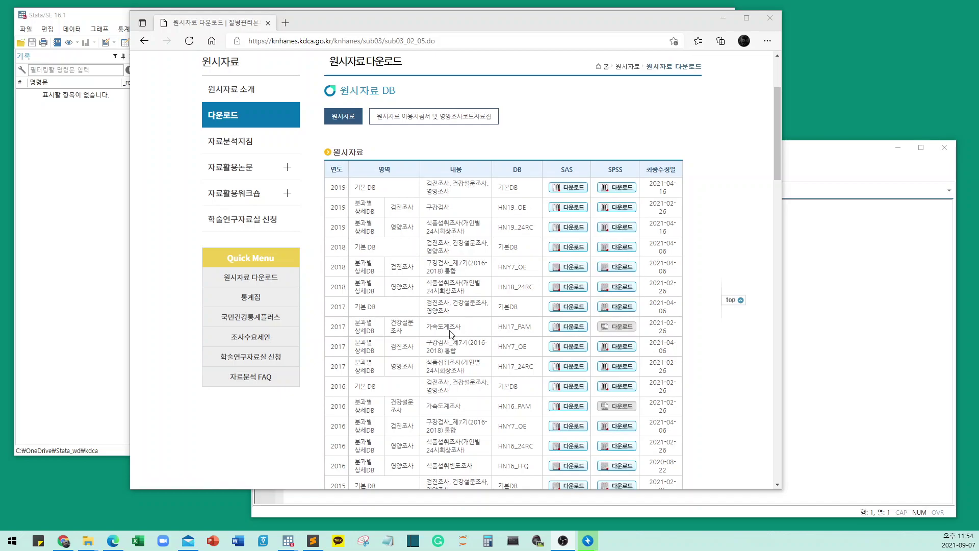
# Step: Switch to Stata's Do-file Editor and write the command cd C:\OneDrive\Stata_wd\kdca on line 1
pyautogui.click(94, 258)
pyautogui.click(827, 351)
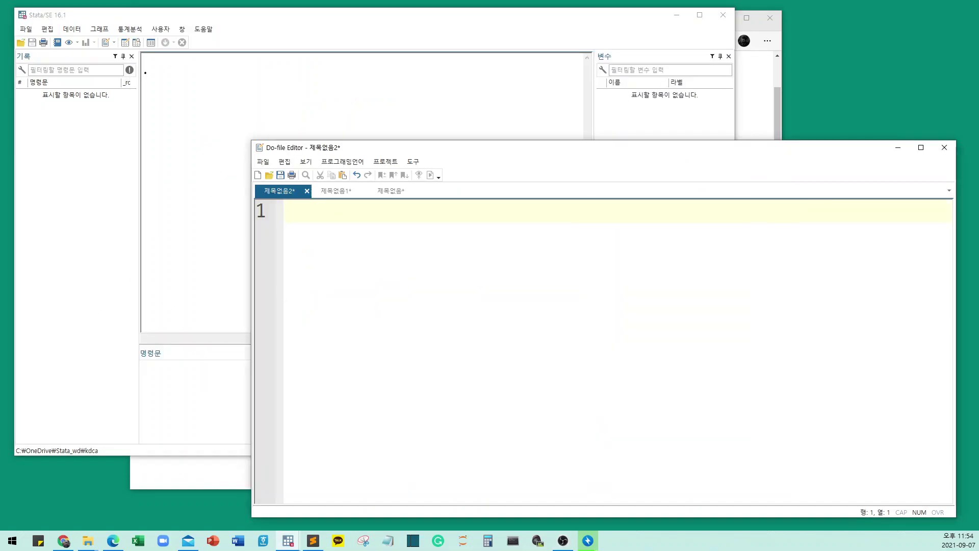
pyautogui.hotkey('alt', 'Tab')
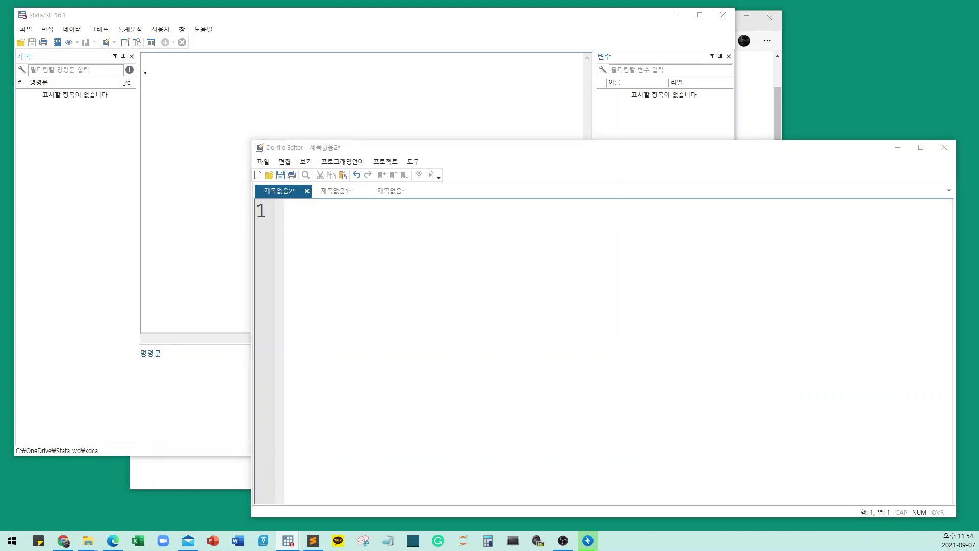
pyautogui.click(497, 352)
pyautogui.write('cd ')
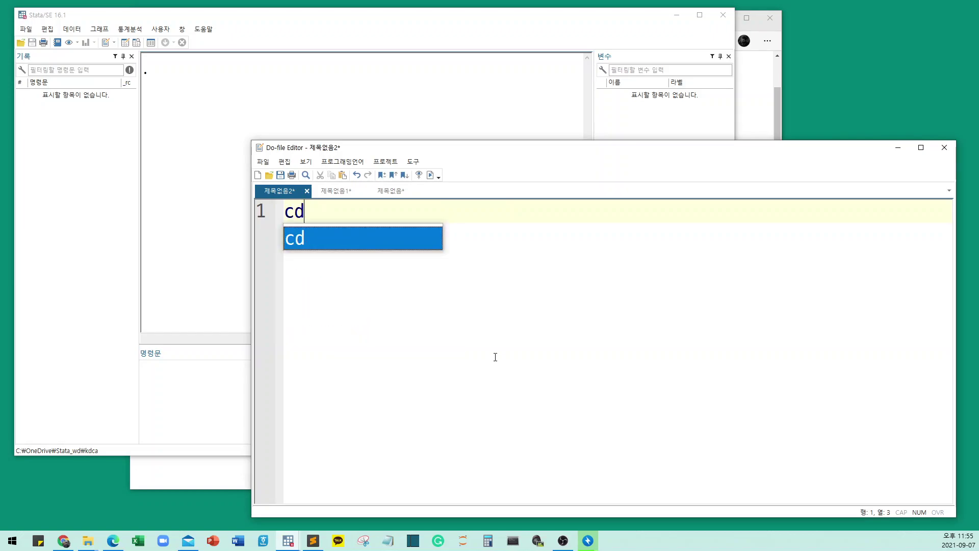
pyautogui.write('C')
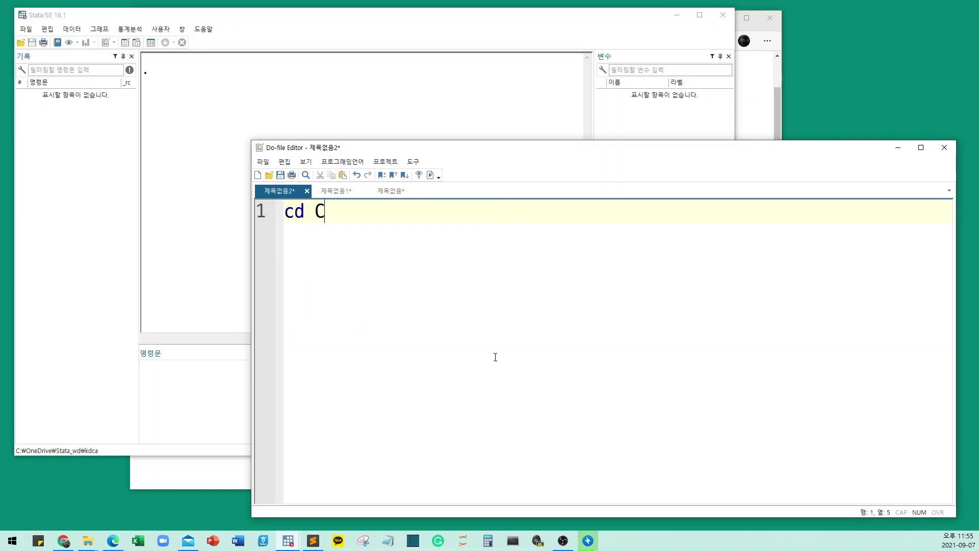
pyautogui.write(':\\OneDrive')
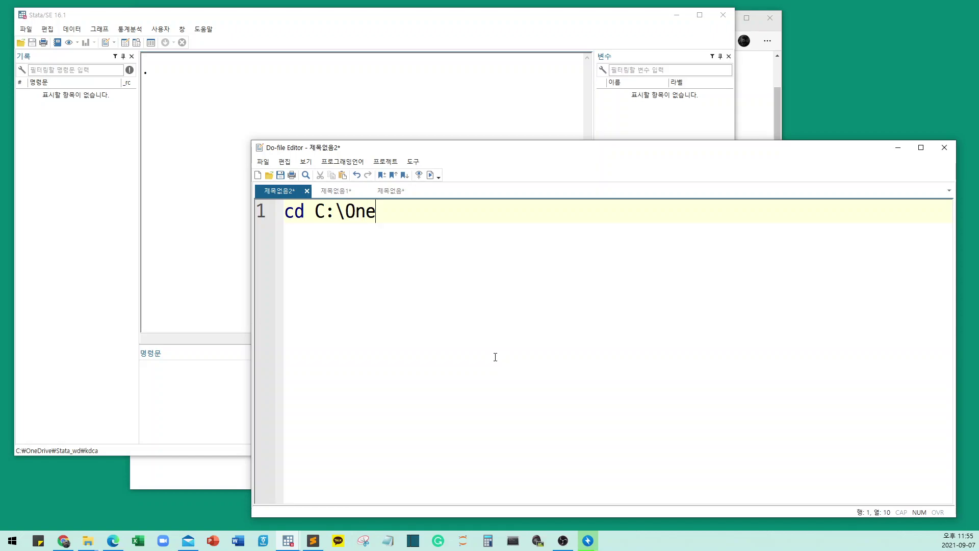
pyautogui.press('Insert')
pyautogui.press('Insert')
pyautogui.write('\\S')
pyautogui.press('BackSpace')
pyautogui.press('BackSpace')
pyautogui.write('e\\Stata')
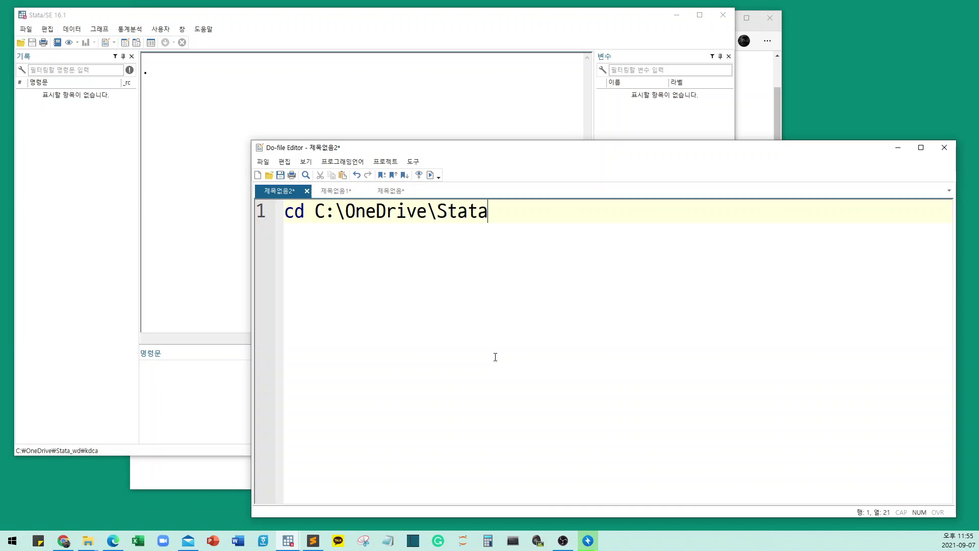
pyautogui.write('_wd\\kdca')
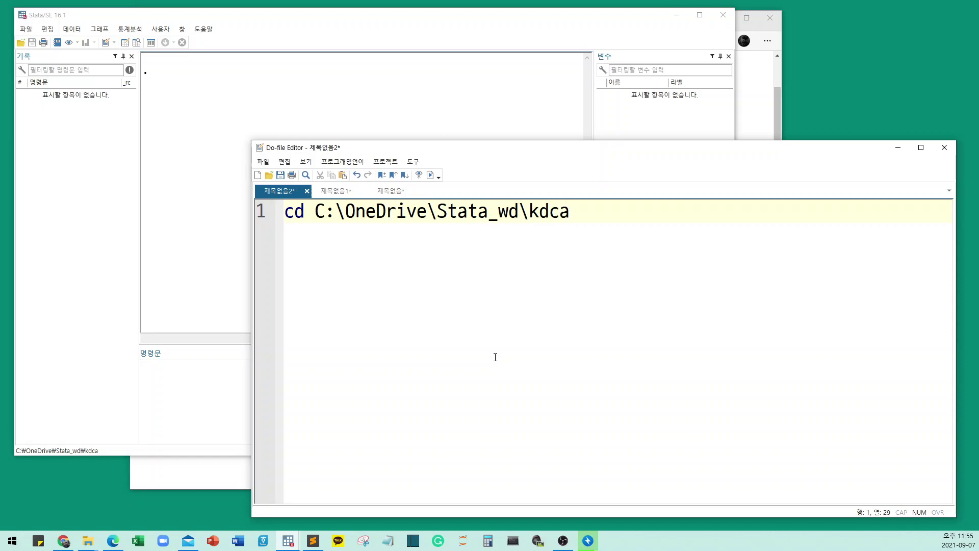
# Step: Enclose the folder path C:\OneDrive\Stata_wd\kdca in the cd command in double quotation marks
pyautogui.hotkey('ctrl', 'shift', 'Left')
pyautogui.hotkey('ctrl', 'shift', 'Left')
pyautogui.hotkey('ctrl', 'shift', 'Left')
pyautogui.hotkey('ctrl', 'shift', 'Left')
pyautogui.hotkey('ctrl', 'shift', 'Left')
pyautogui.hotkey('ctrl', 'shift', 'Left')
pyautogui.hotkey('ctrl', 'shift', 'Left')
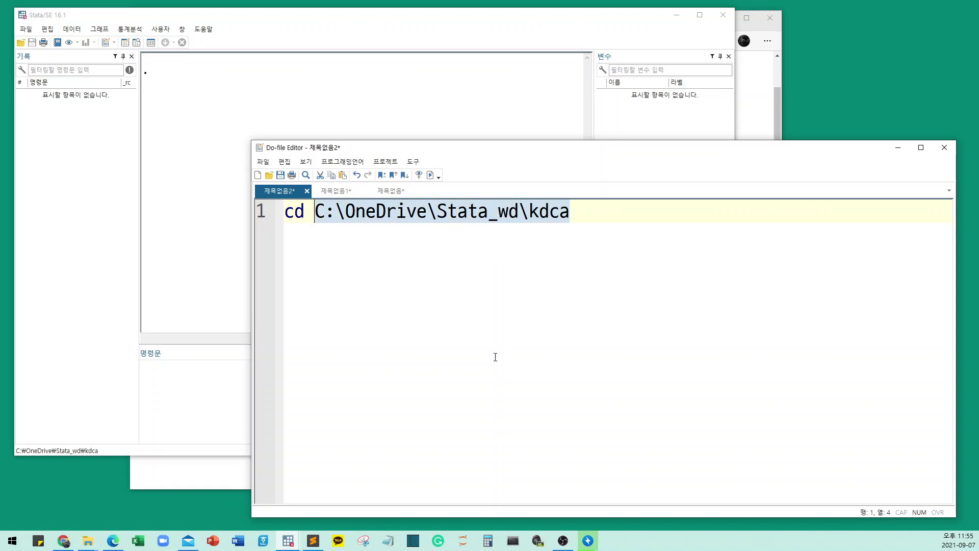
pyautogui.write('"')
pyautogui.press('End')
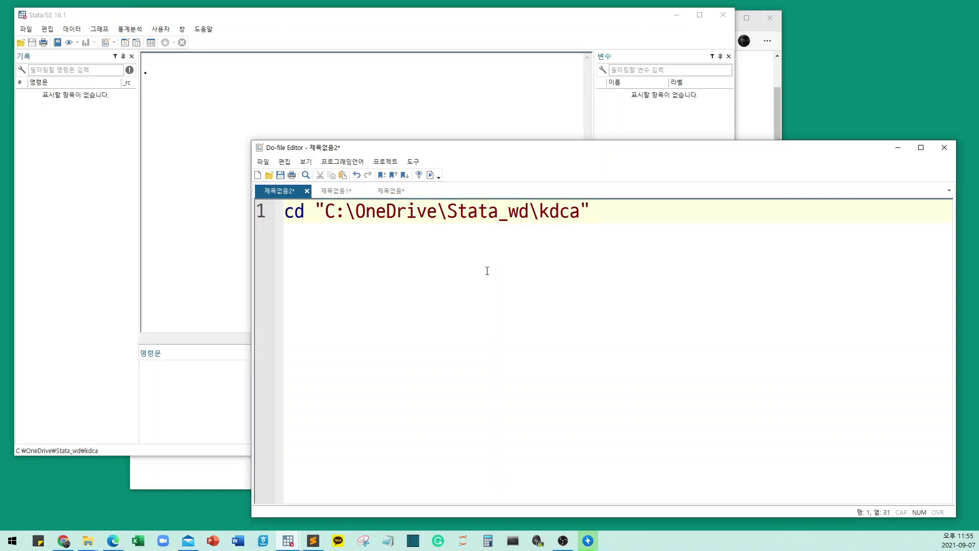
# Step: Run the cd command from the do-file to set the working directory, and start a new line 3 below it
pyautogui.click(498, 209)
pyautogui.click(310, 209)
pyautogui.click(631, 212)
pyautogui.hotkey('ctrl', 'a')
pyautogui.hotkey('ctrl', 'd')
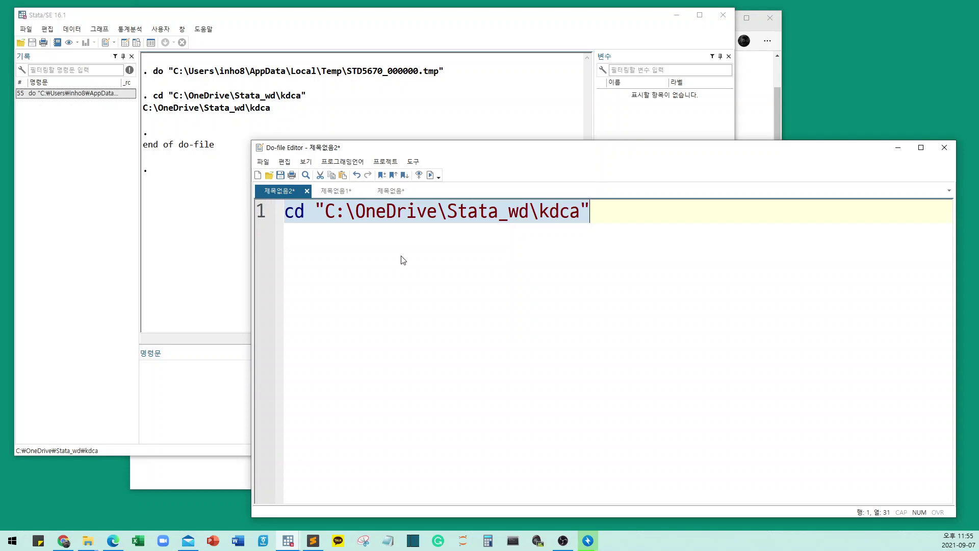
pyautogui.click(662, 234)
pyautogui.press('Return')
pyautogui.press('Return')
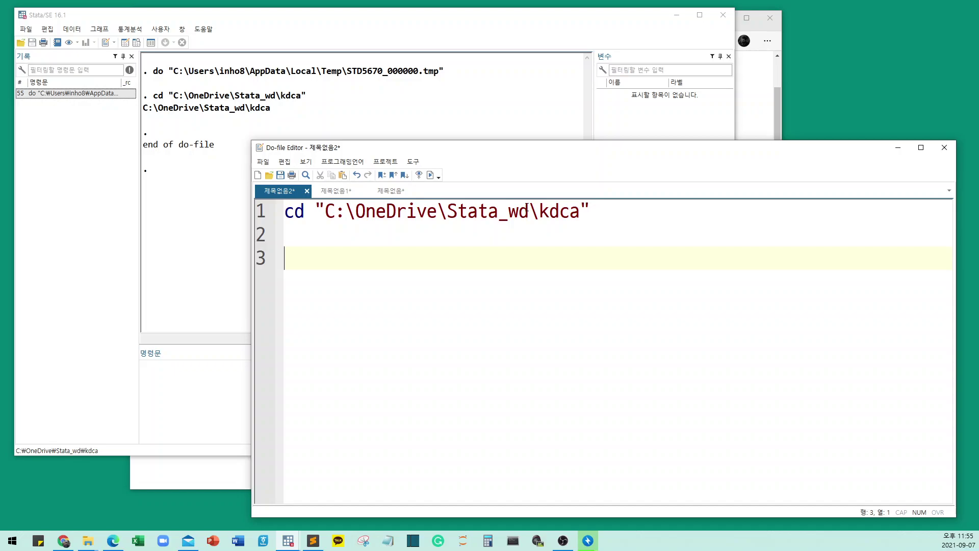
# Step: Open the SAS data import in Stata's main window and choose hn19_all.sas7bdat from the kdca folder as the source file
pyautogui.click(216, 468)
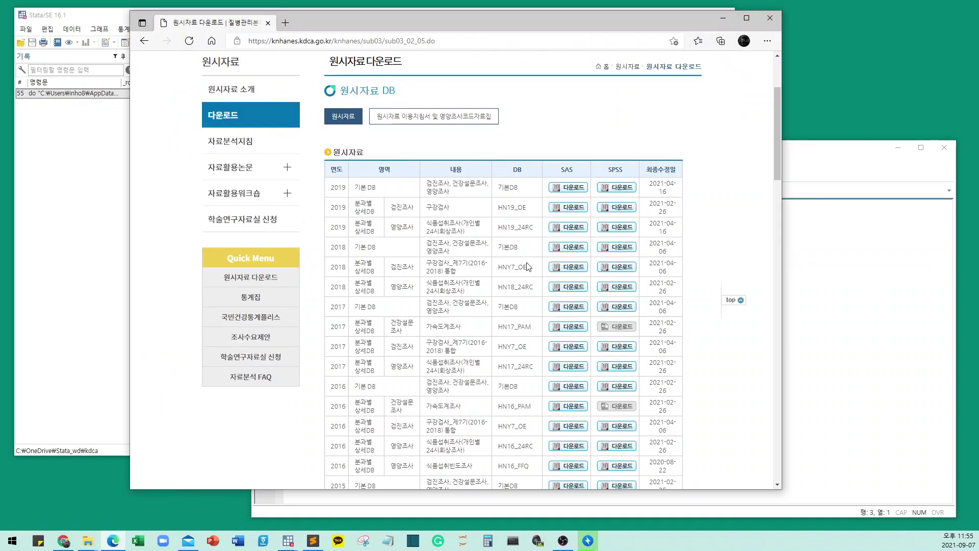
pyautogui.click(804, 287)
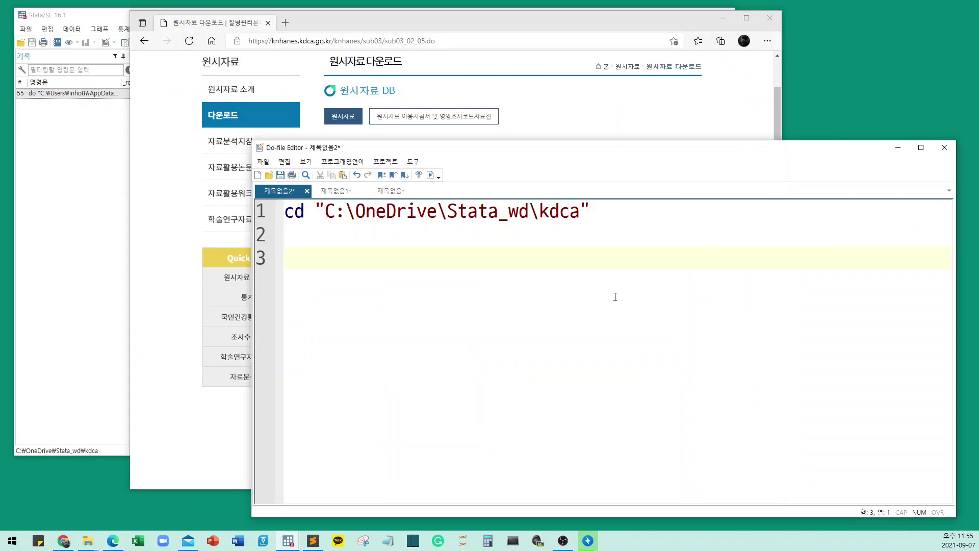
pyautogui.click(93, 152)
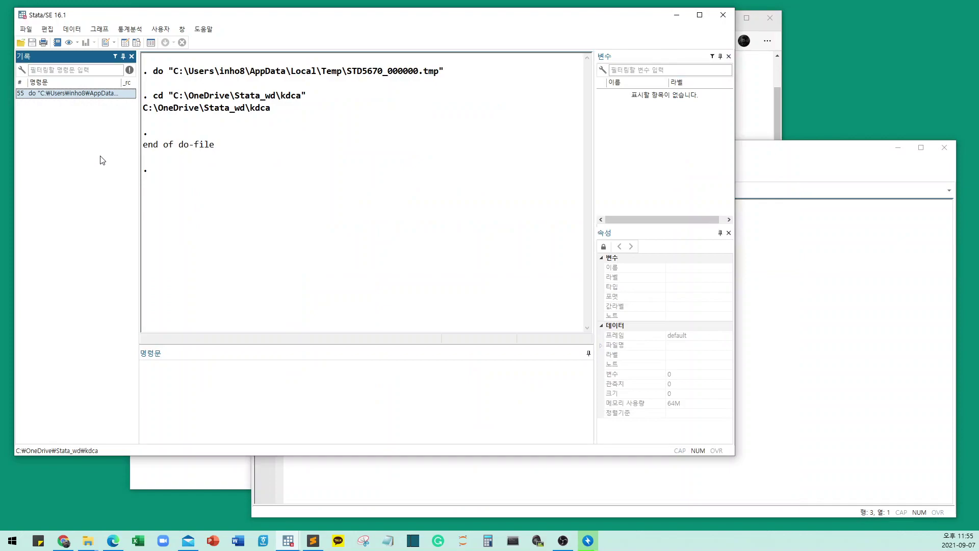
pyautogui.click(25, 29)
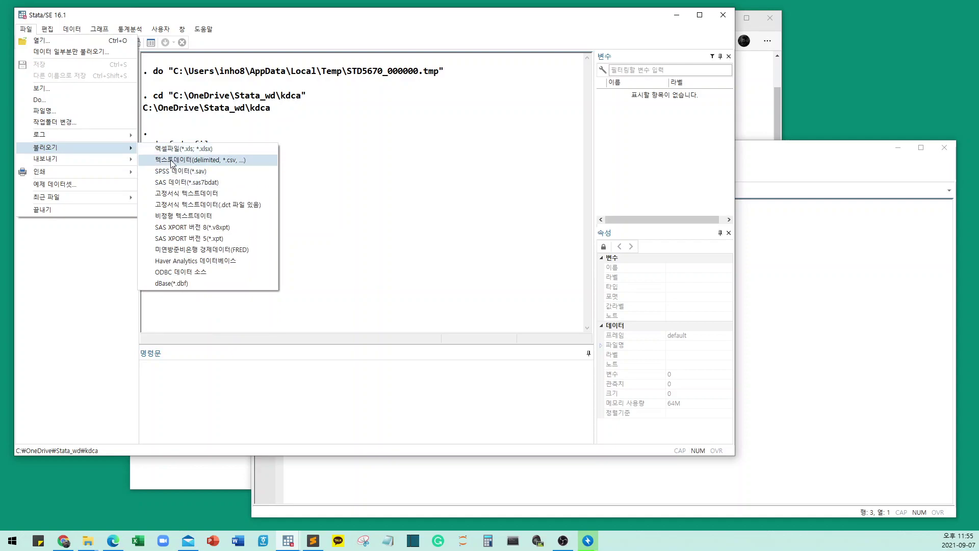
pyautogui.click(173, 186)
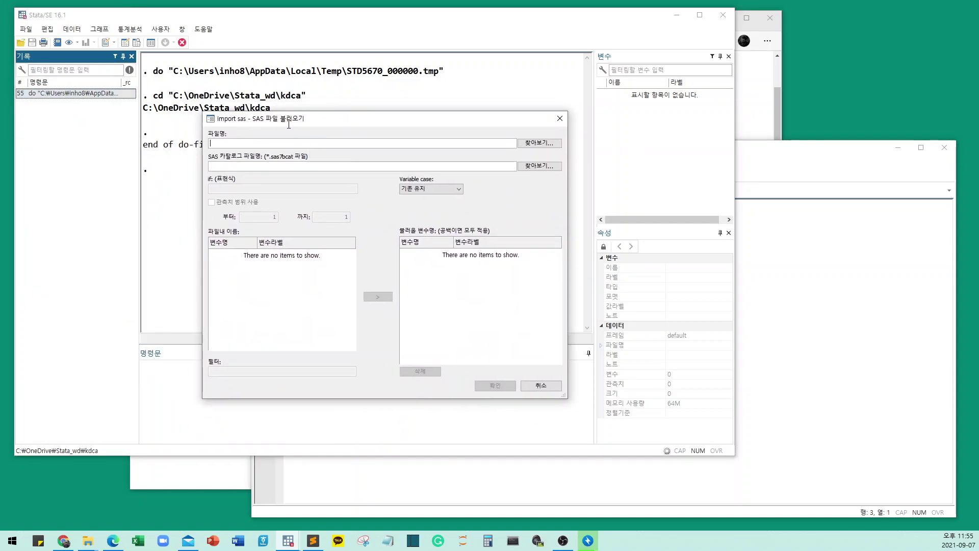
pyautogui.click(541, 145)
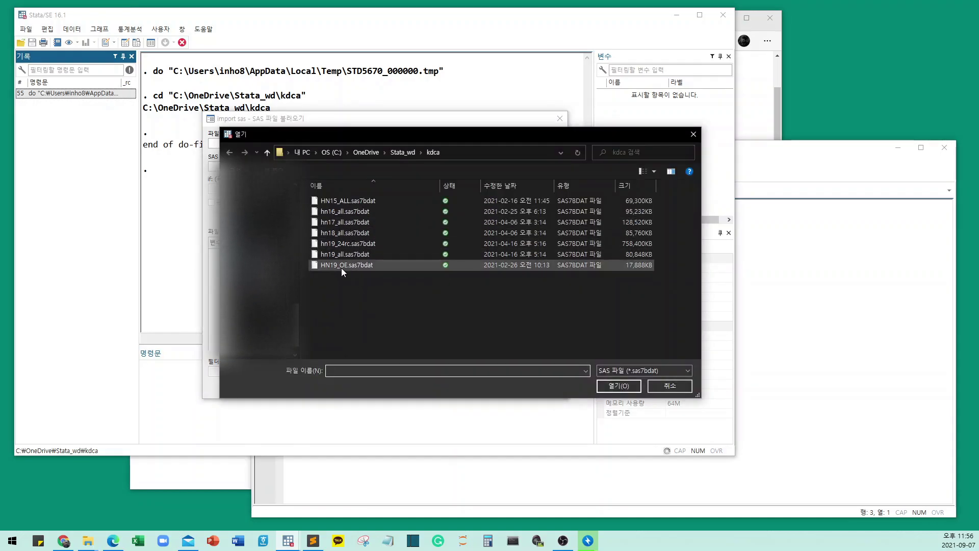
pyautogui.click(331, 254)
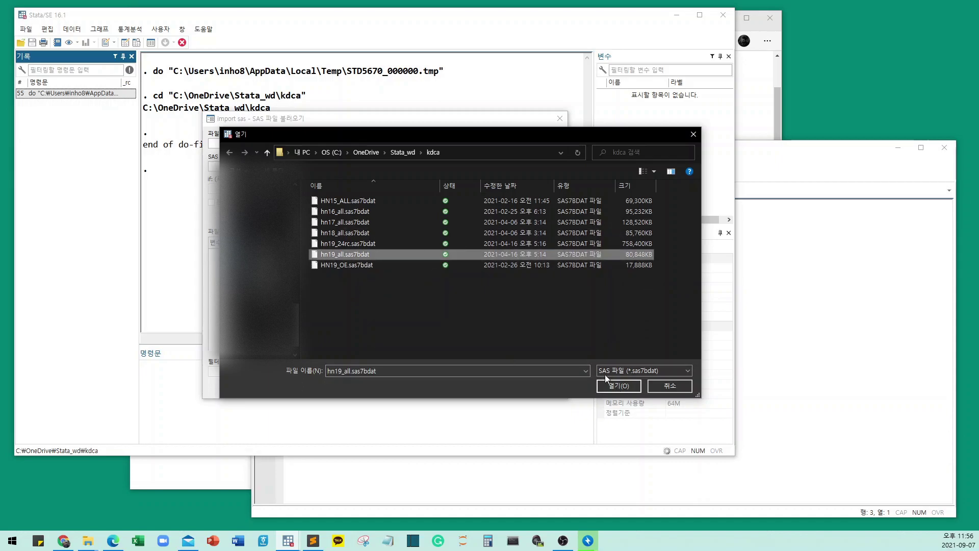
pyautogui.click(616, 386)
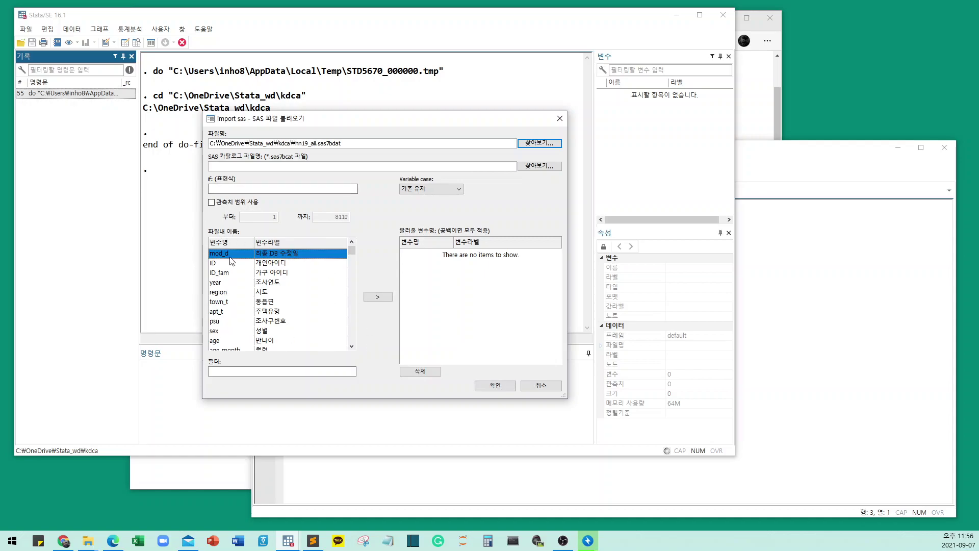
# Step: Look through the list of variable names and labels contained in the hn19_all SAS file
pyautogui.scroll(-15, 266, 265)
pyautogui.scroll(-15, 266, 265)
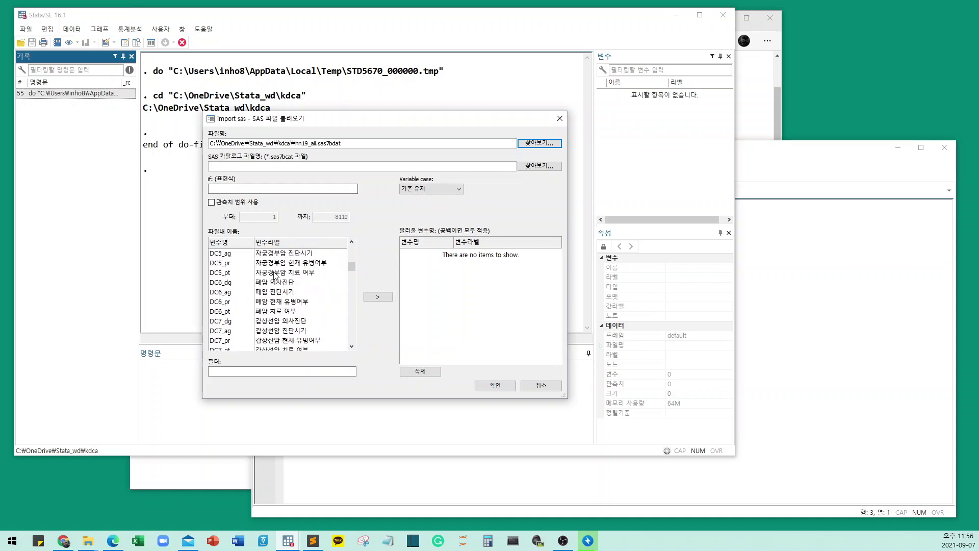
pyautogui.scroll(-10, 282, 270)
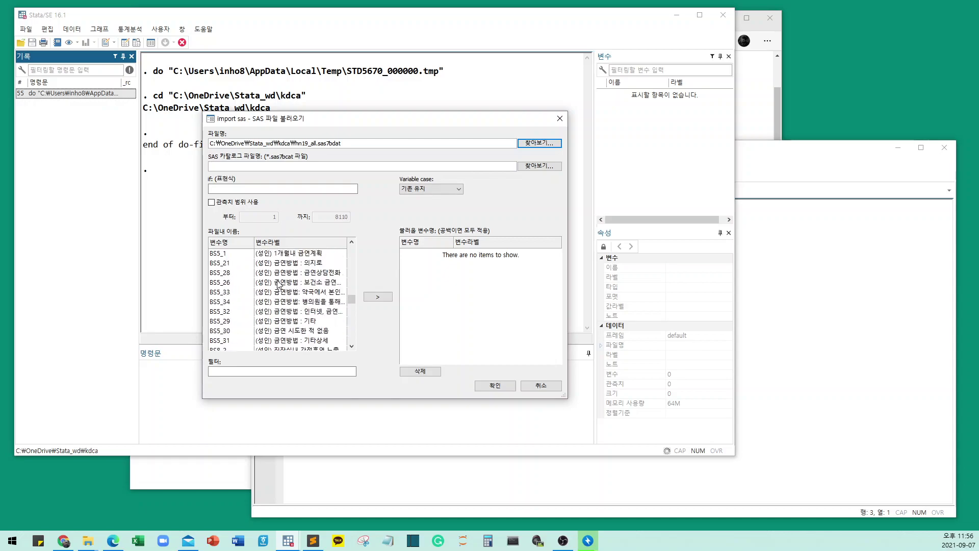
pyautogui.scroll(-5, 274, 296)
pyautogui.scroll(-10, 274, 295)
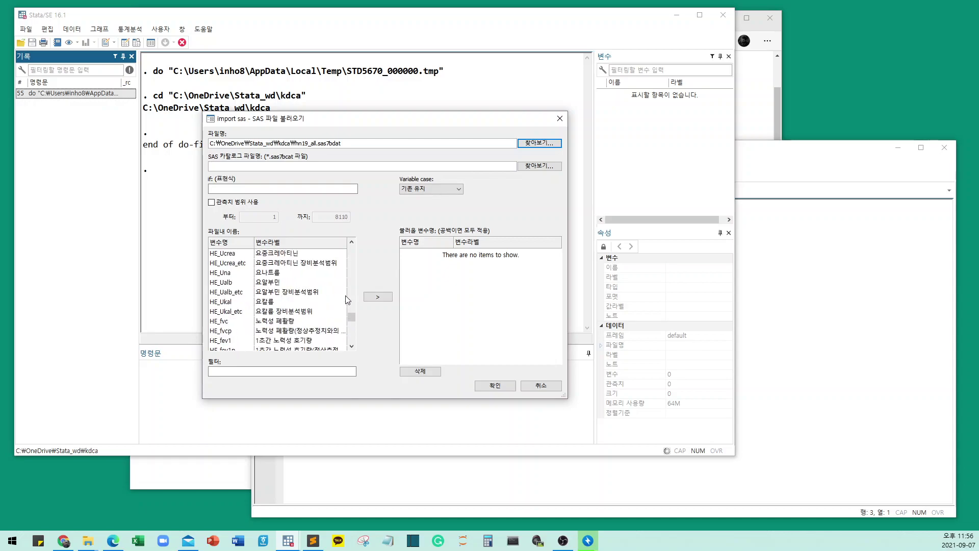
pyautogui.scroll(-5, 353, 331)
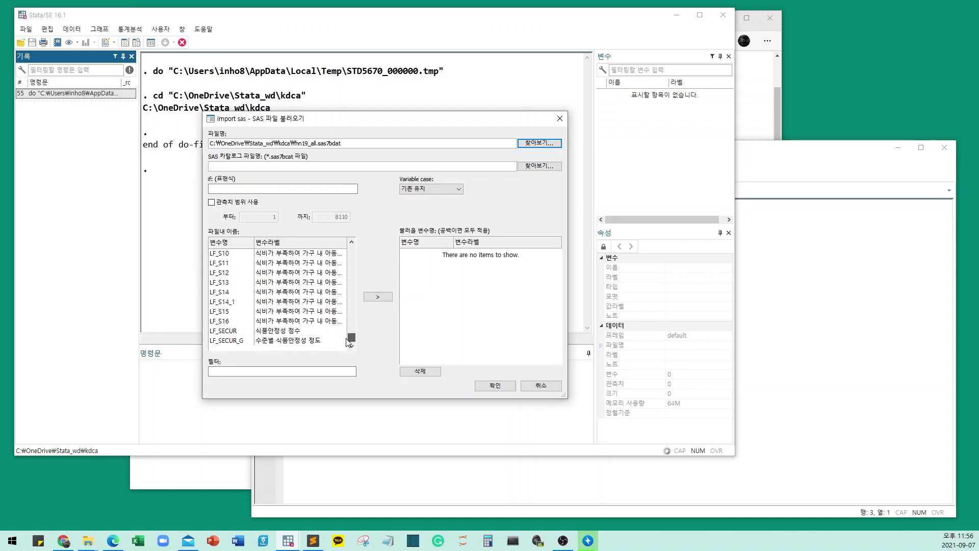
pyautogui.moveTo(352, 338); pyautogui.dragTo(349, 244)
pyautogui.scroll(-13, 294, 288)
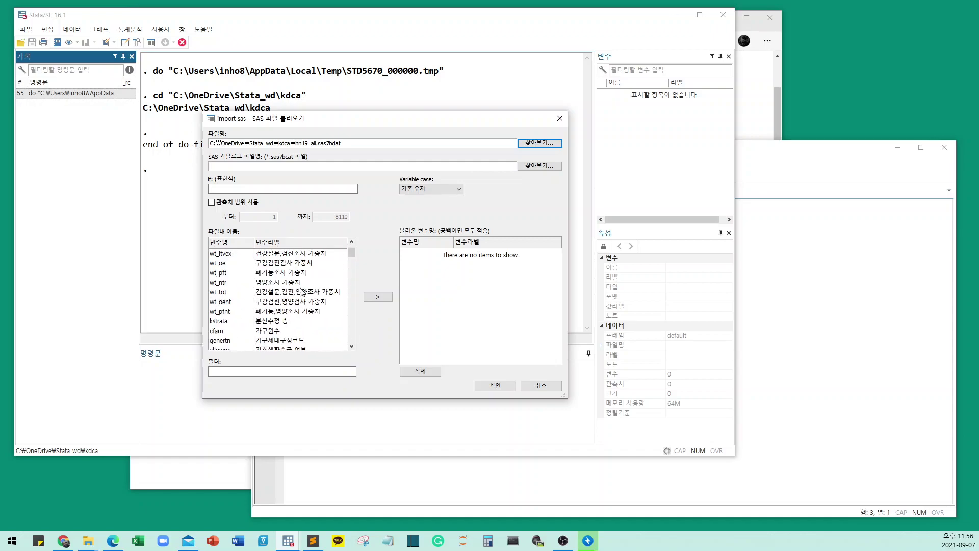
pyautogui.scroll(13, 292, 288)
pyautogui.scroll(-5, 294, 292)
pyautogui.scroll(5, 306, 306)
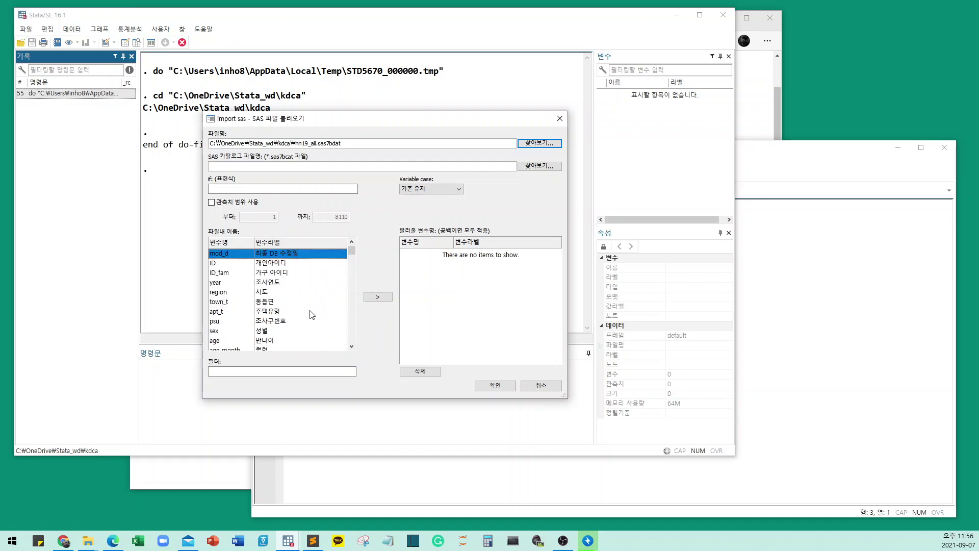
# Step: Import all variables of the selected SAS file and run codebook ID to inspect the individual ID variable
pyautogui.click(494, 385)
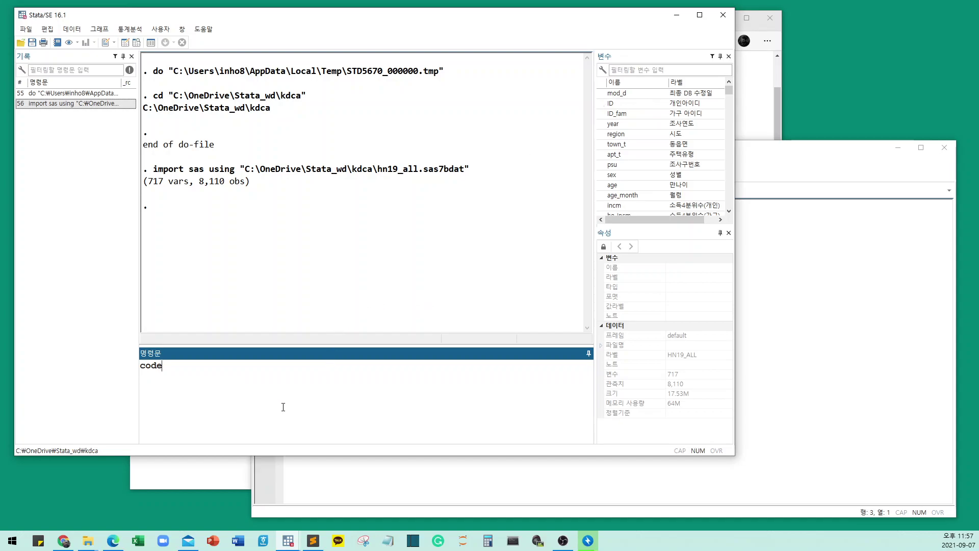
pyautogui.write('ok ID')
pyautogui.press('Return')
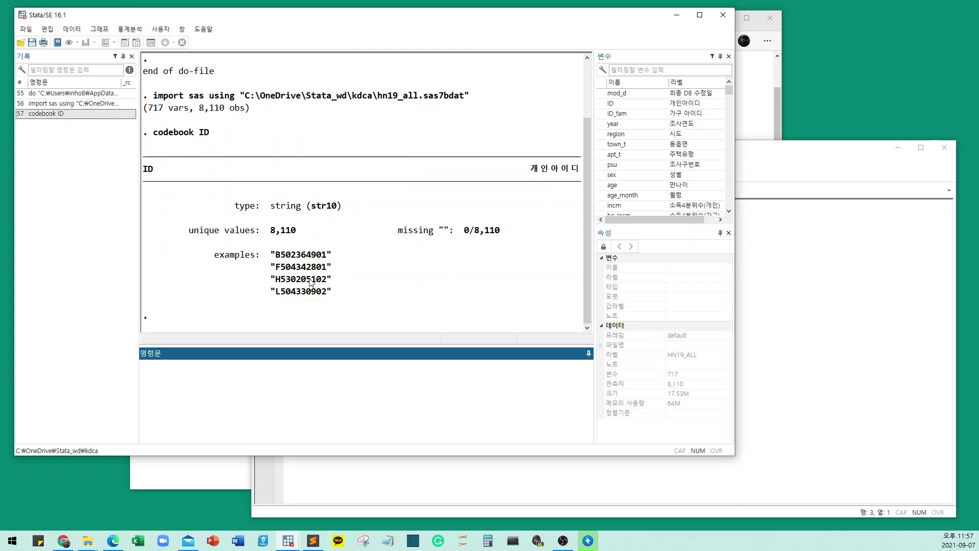
# Step: Browse the imported dataset with the br command and select the ID_fam values of the first two rows
pyautogui.write('br')
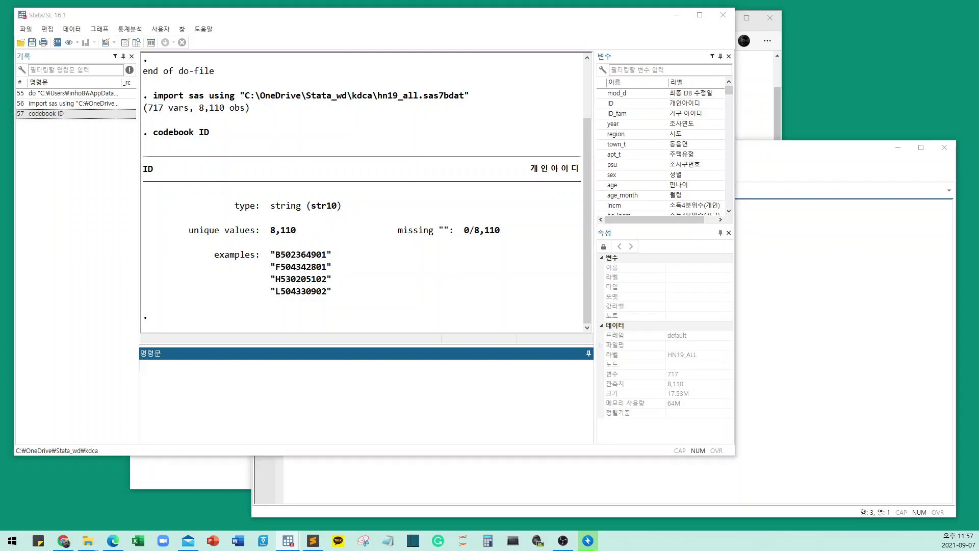
pyautogui.press('Return')
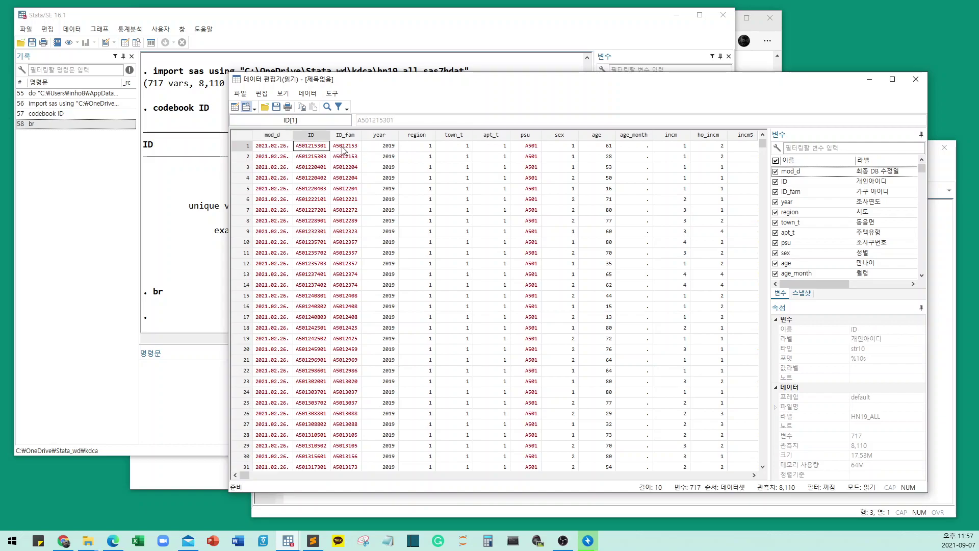
pyautogui.moveTo(352, 148); pyautogui.dragTo(346, 161)
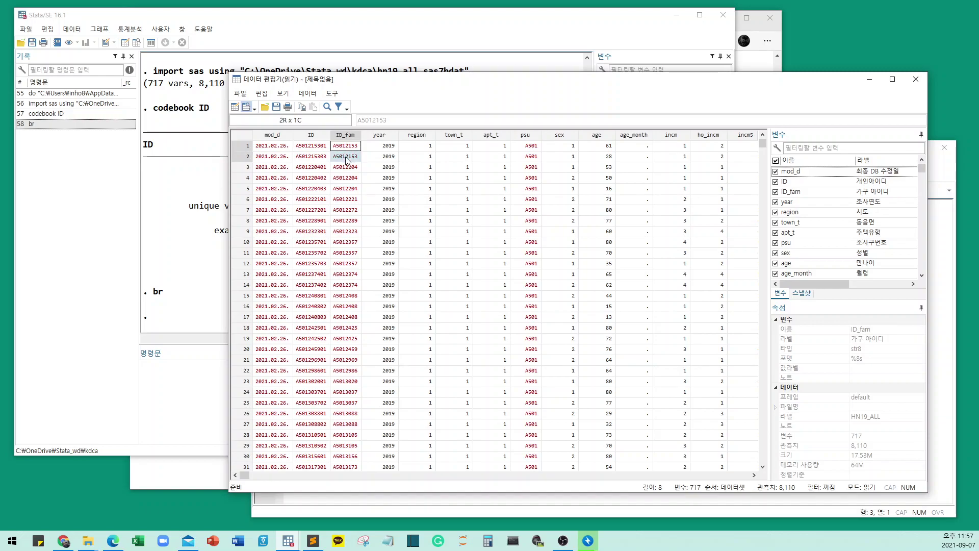
# Step: Examine the ID values of the first two rows, the fourth row's ID_fam value, and the region and apt_t columns
pyautogui.click(322, 147)
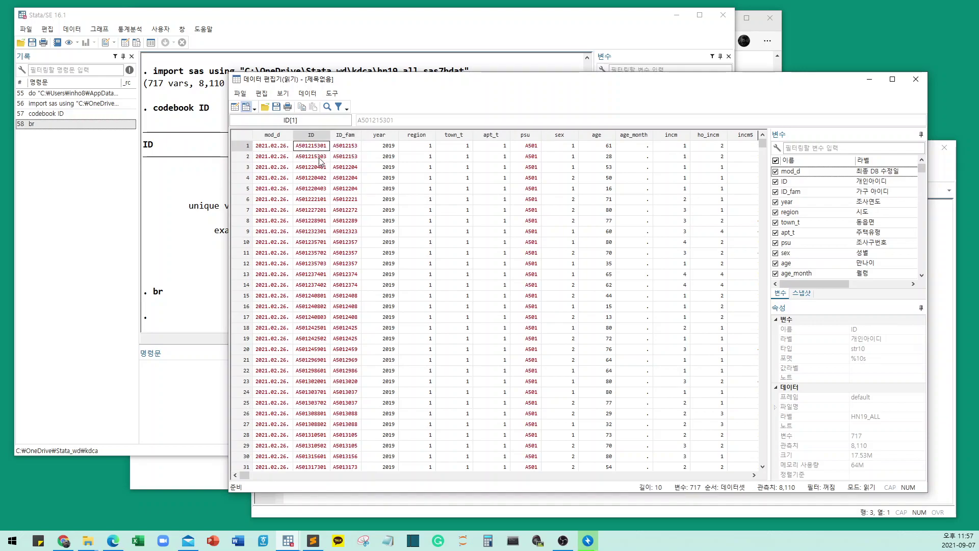
pyautogui.click(316, 158)
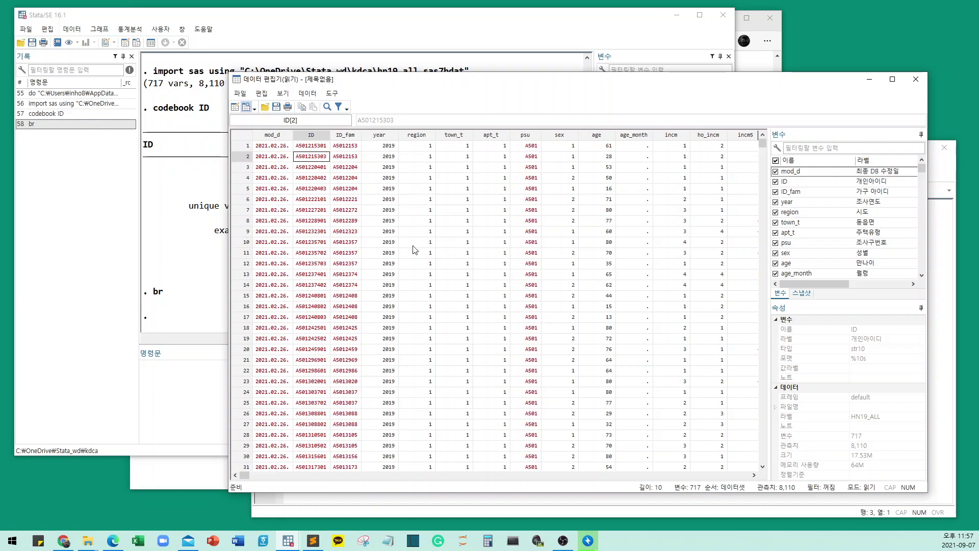
pyautogui.click(343, 178)
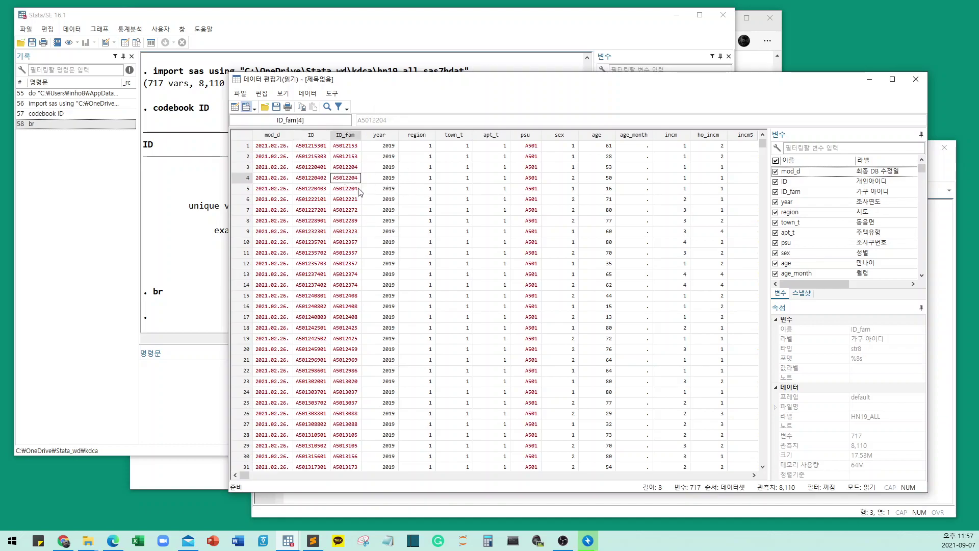
pyautogui.click(423, 167)
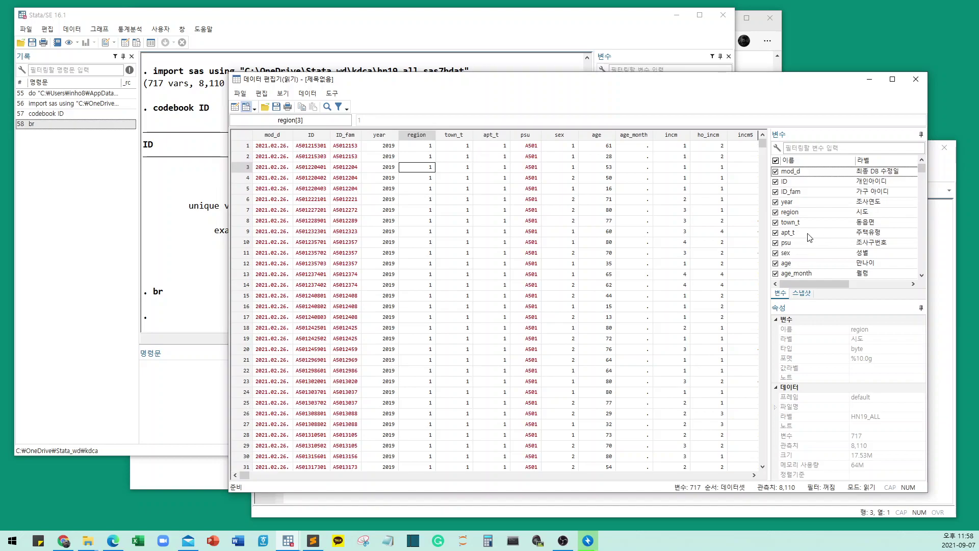
pyautogui.click(873, 233)
pyautogui.click(490, 222)
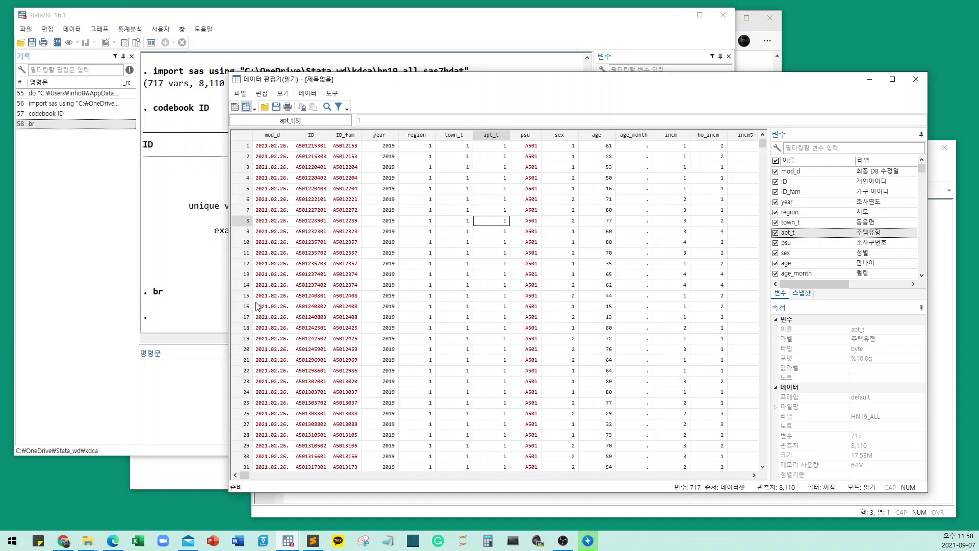
# Step: Run duplicates report ID in Stata's main window to check the individual IDs for duplicates
pyautogui.click(210, 328)
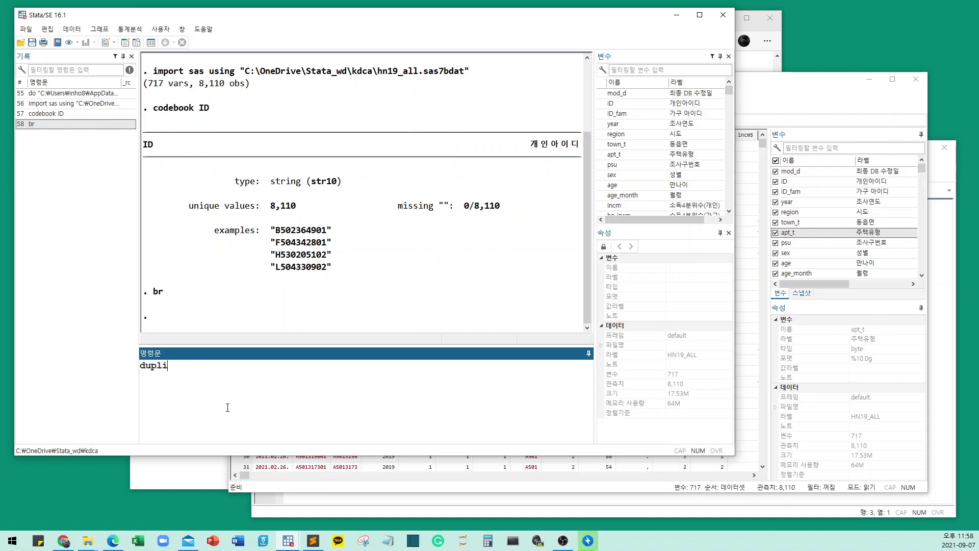
pyautogui.write('port ID')
pyautogui.press('Return')
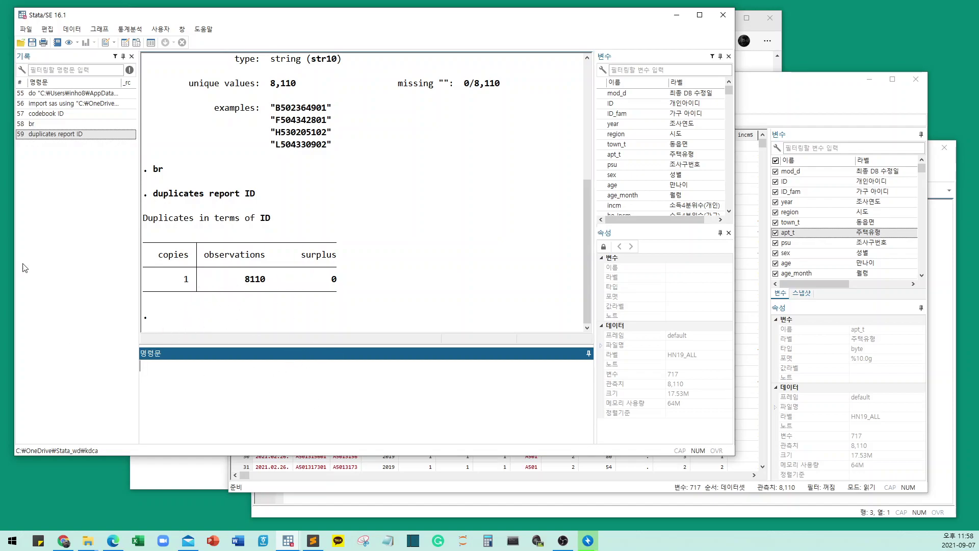
# Step: Save the imported dataset in Stata format as hn19_all with the replace option
pyautogui.write('save hn19_all, replace')
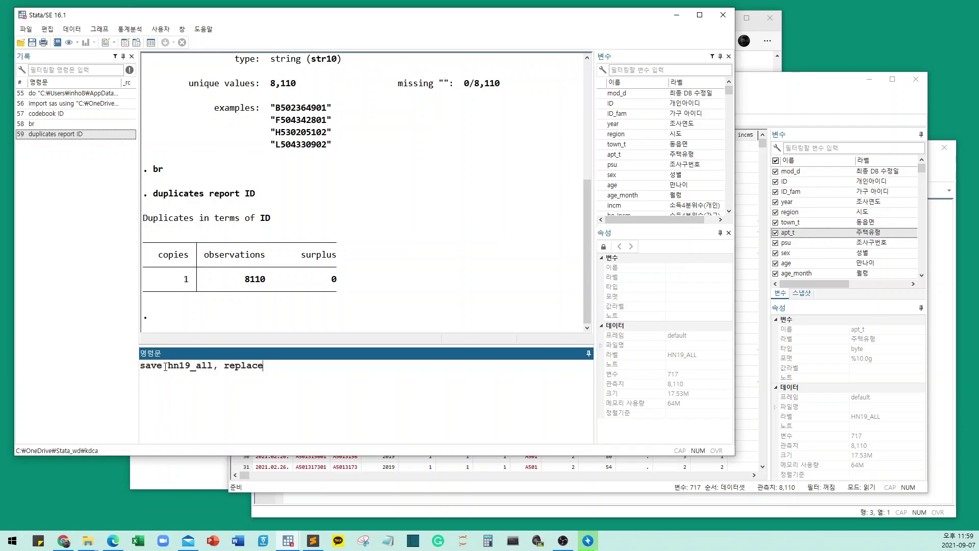
pyautogui.moveTo(170, 367); pyautogui.dragTo(208, 367)
pyautogui.click(280, 365)
pyautogui.press('Return')
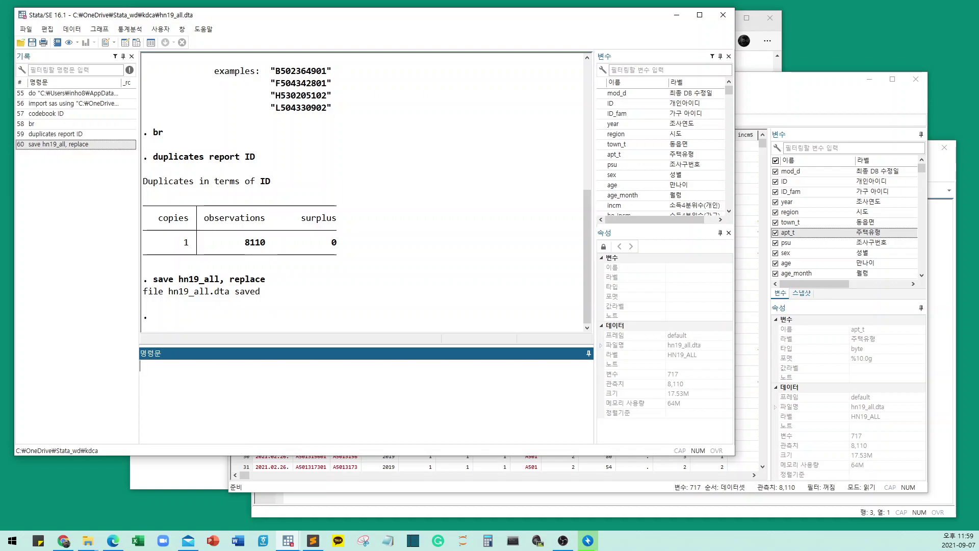
# Step: Recall the earlier SAS import command and replace the path and file name with hn19_OE, keeping the .sas7bdat extension
pyautogui.click(53, 103)
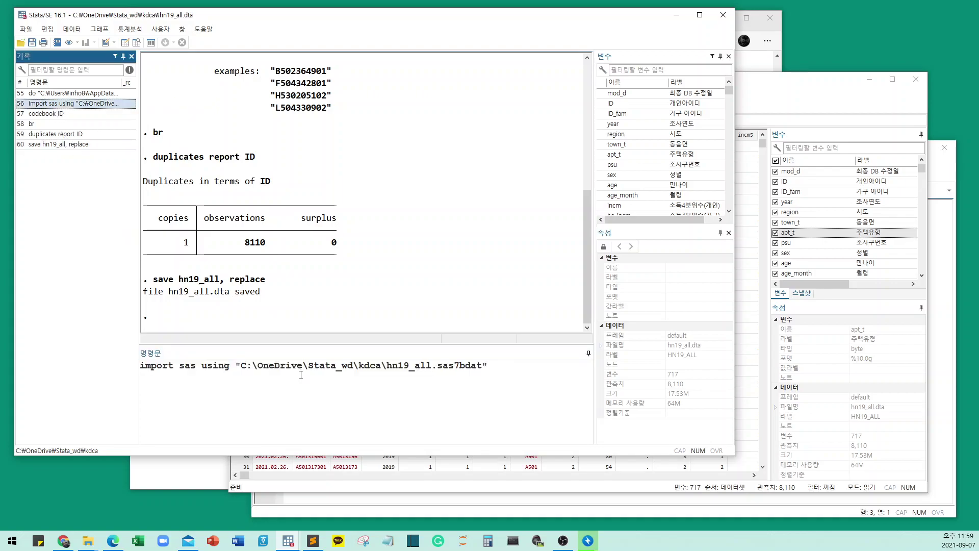
pyautogui.moveTo(242, 367); pyautogui.dragTo(432, 366)
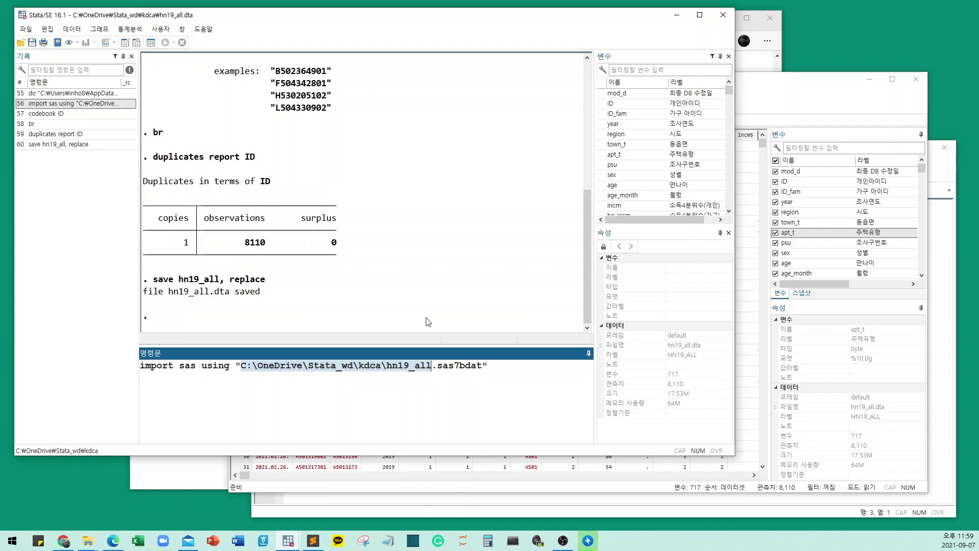
pyautogui.write('hn')
pyautogui.write('1')
pyautogui.press('BackSpace')
pyautogui.write('19')
pyautogui.write('E')
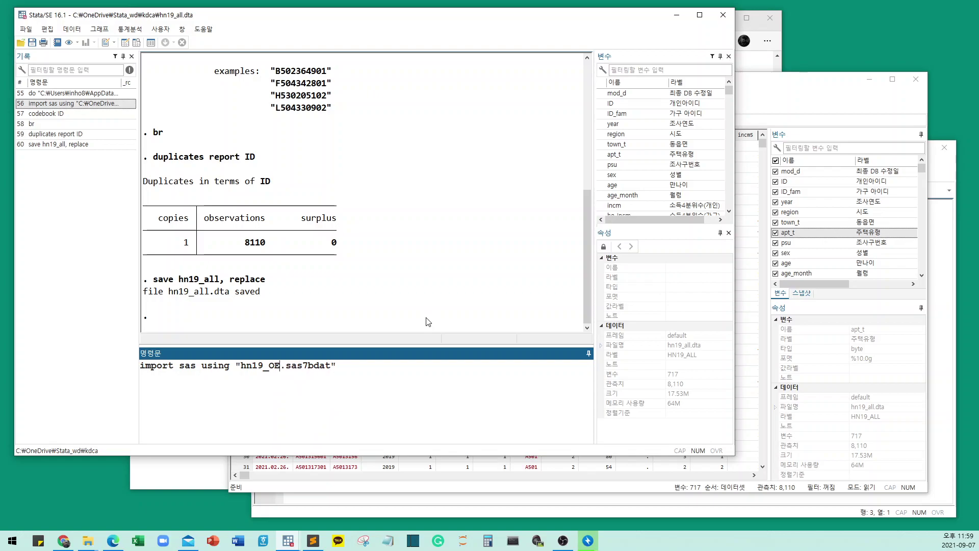
# Step: Check the 2019 HN19_OE entry on the KNHANES download page and import hn19_OE.sas7bdat into Stata with the clear option
pyautogui.hotkey('alt', 'Tab')
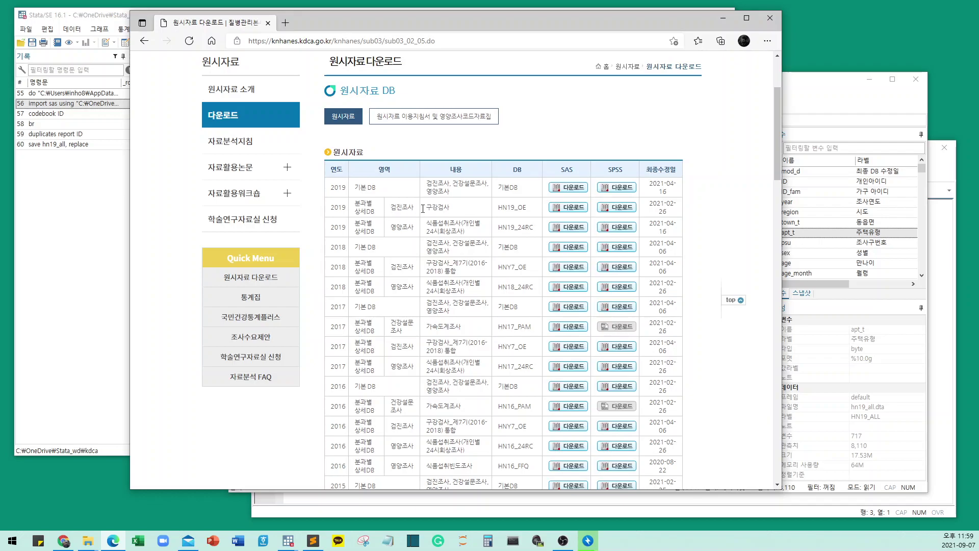
pyautogui.click(103, 265)
pyautogui.click(258, 377)
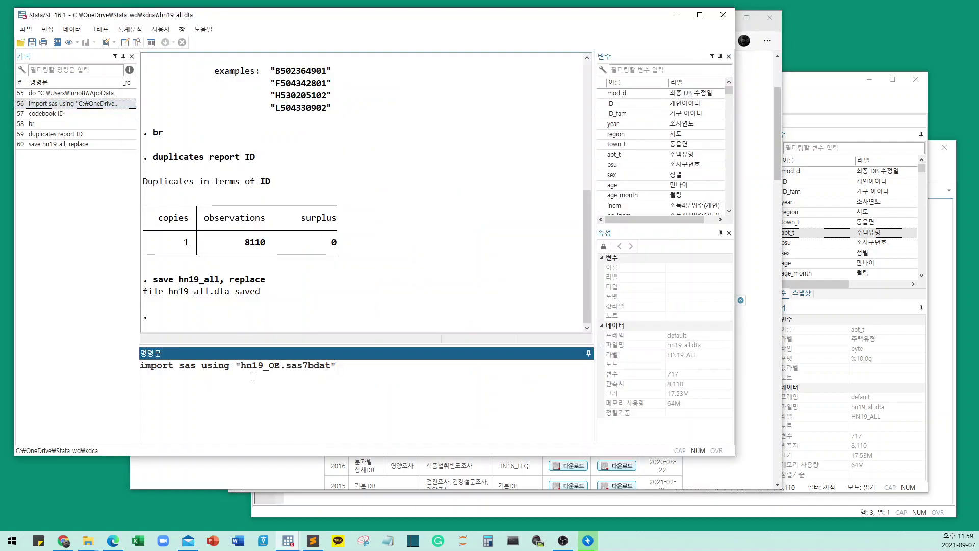
pyautogui.write(', clear')
pyautogui.press('Return')
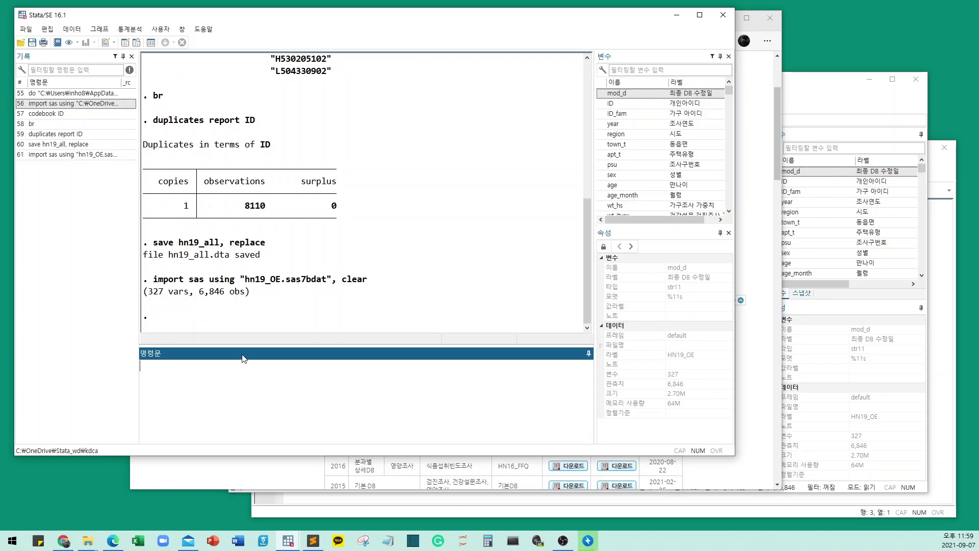
# Step: Look through the variable names and labels of the imported HN19_OE data and compare them with its entry on the download page
pyautogui.scroll(-2, 678, 136)
pyautogui.scroll(-2, 678, 136)
pyautogui.scroll(-4, 694, 151)
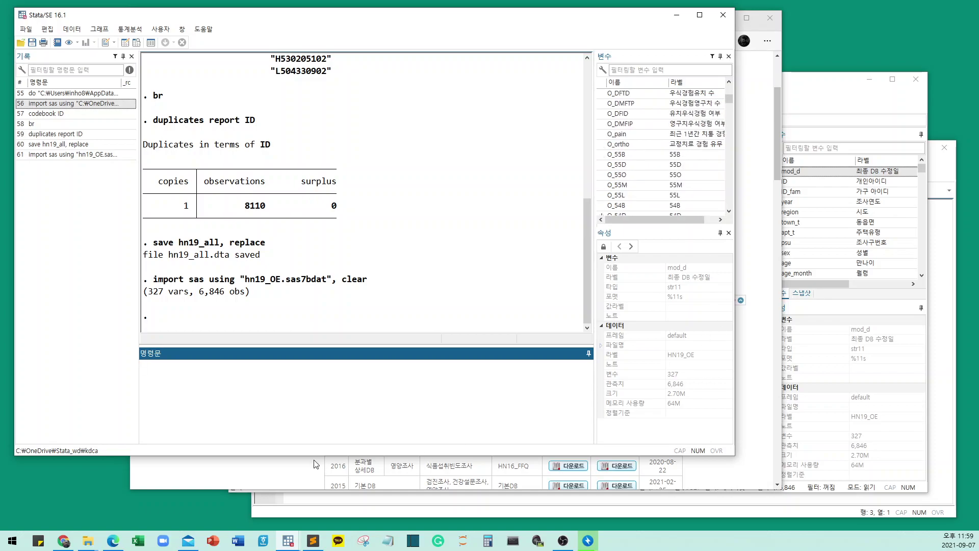
pyautogui.click(244, 482)
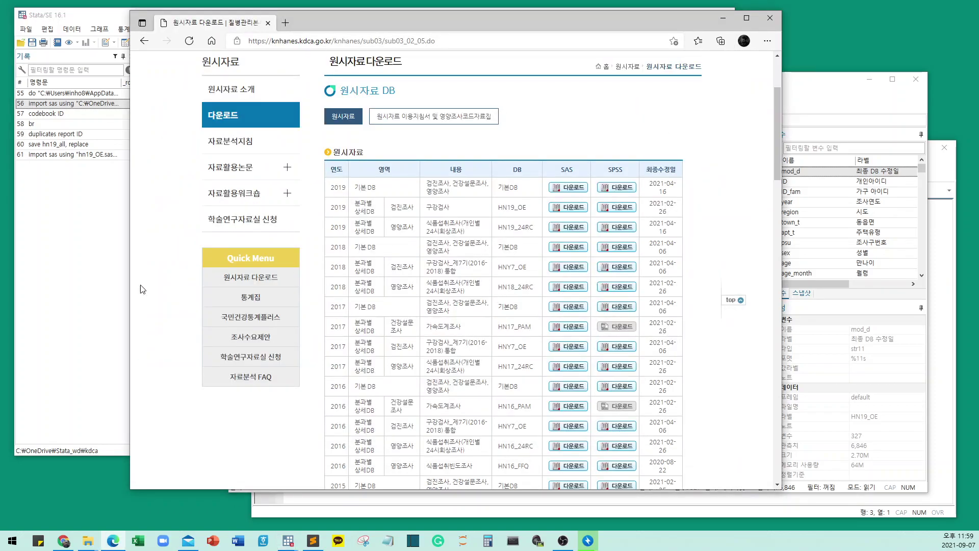
pyautogui.click(107, 256)
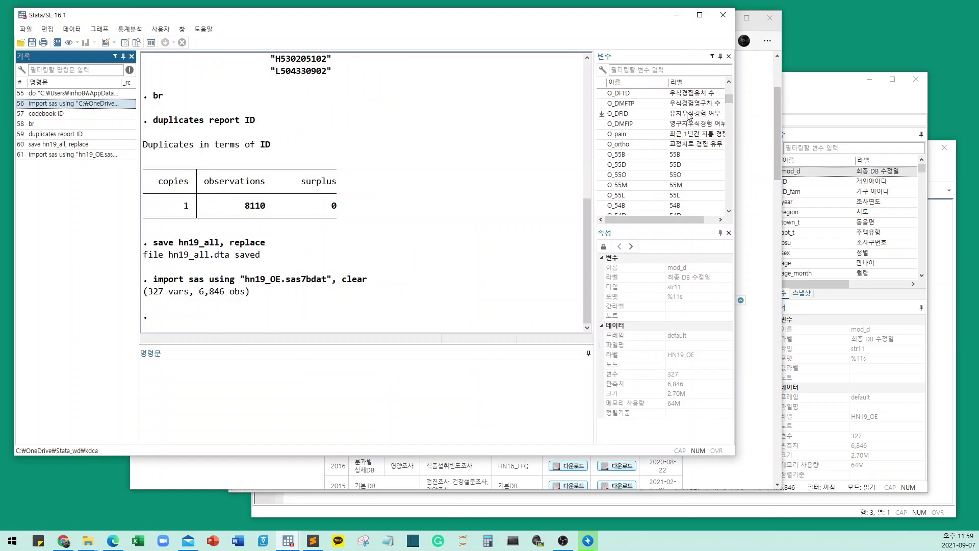
pyautogui.scroll(-6, 688, 133)
pyautogui.scroll(-20, 687, 142)
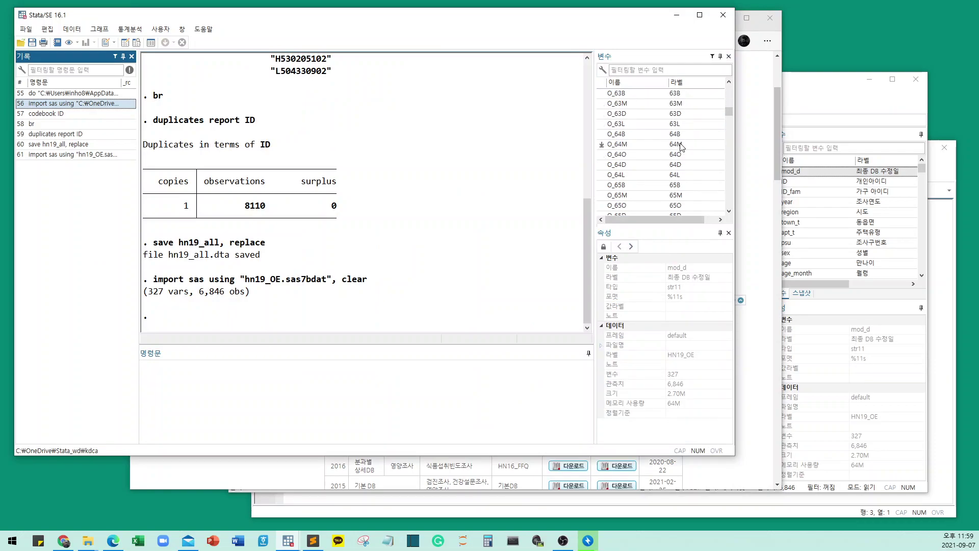
pyautogui.scroll(-20, 687, 154)
pyautogui.scroll(20, 688, 159)
# Step: Run codebook ID to inspect the individual ID variable of the HN19_OE data
pyautogui.click(253, 363)
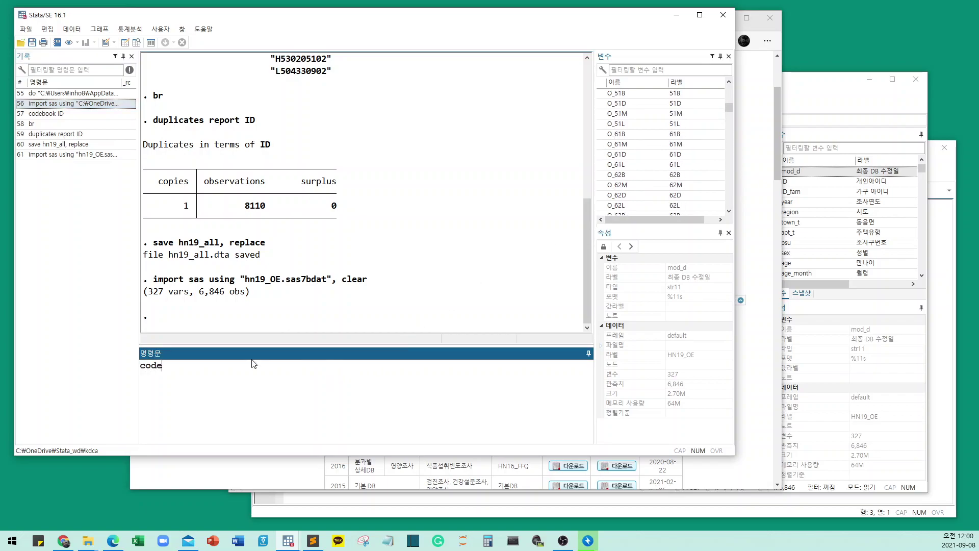
pyautogui.write('codebook ID')
pyautogui.press('Return')
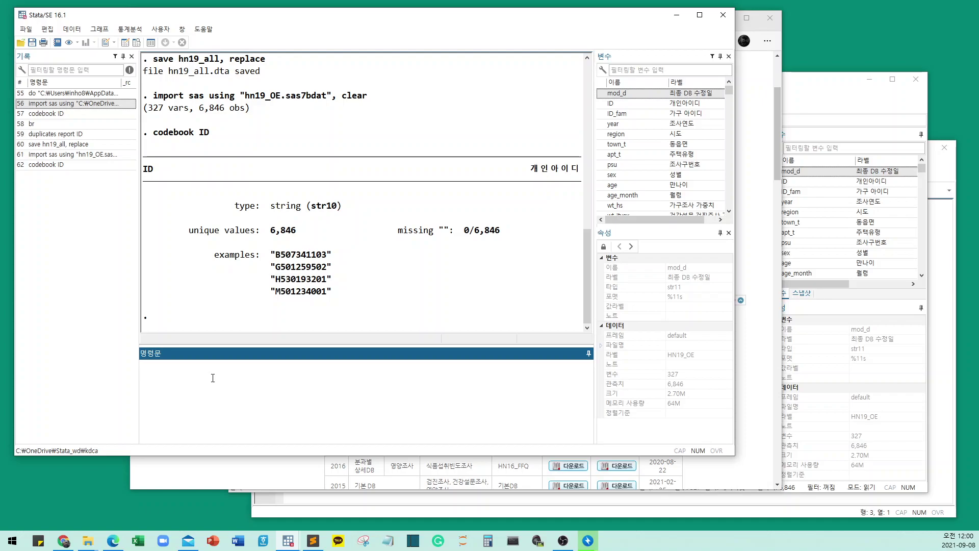
# Step: Run duplicates report ID on the oral examination data and save it as hn19_OE with the replace option
pyautogui.write('licates report ID')
pyautogui.press('Return')
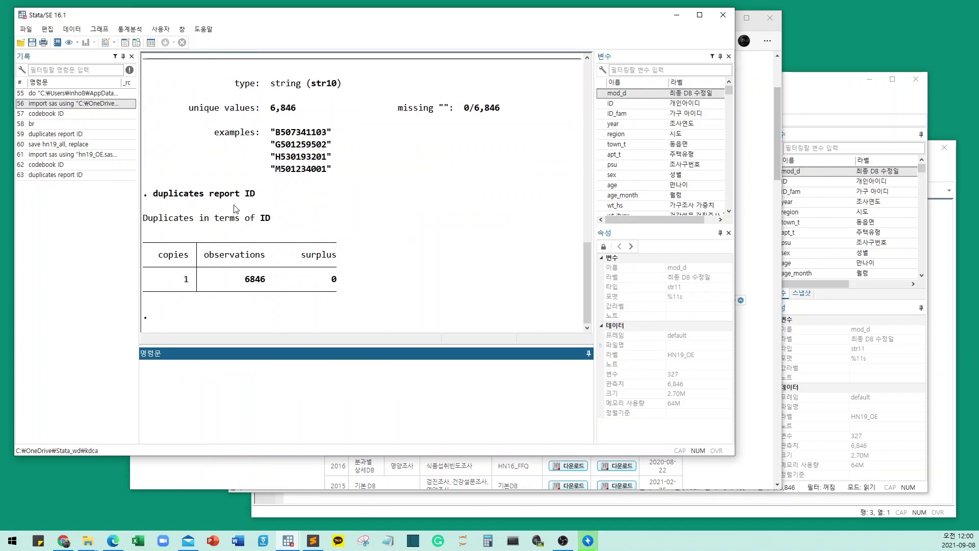
pyautogui.write('save hn19_OE, replace')
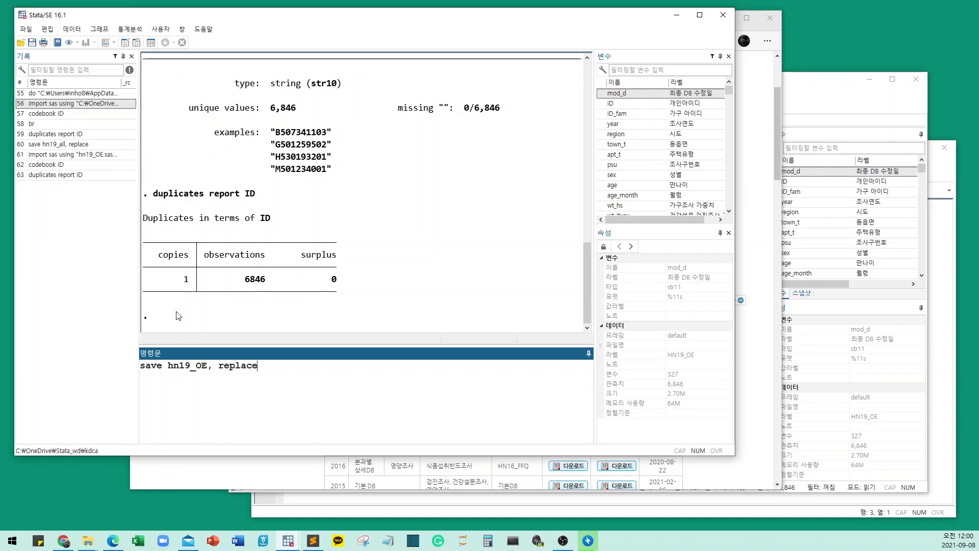
pyautogui.press('Return')
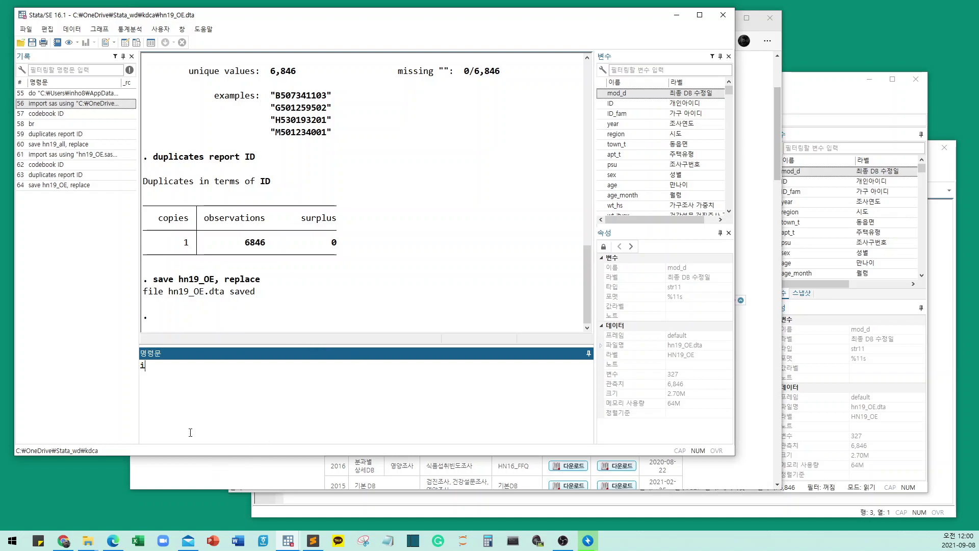
# Step: Reuse the hn19_OE import command with the file name changed to hn19_24rc.sas7bdat, keeping the clear option, and run it
pyautogui.click(72, 154)
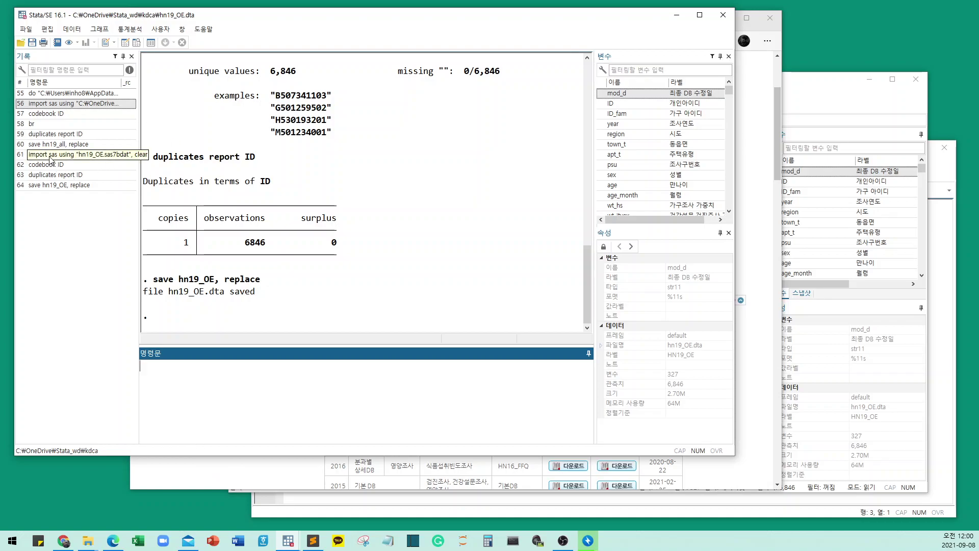
pyautogui.click(276, 367)
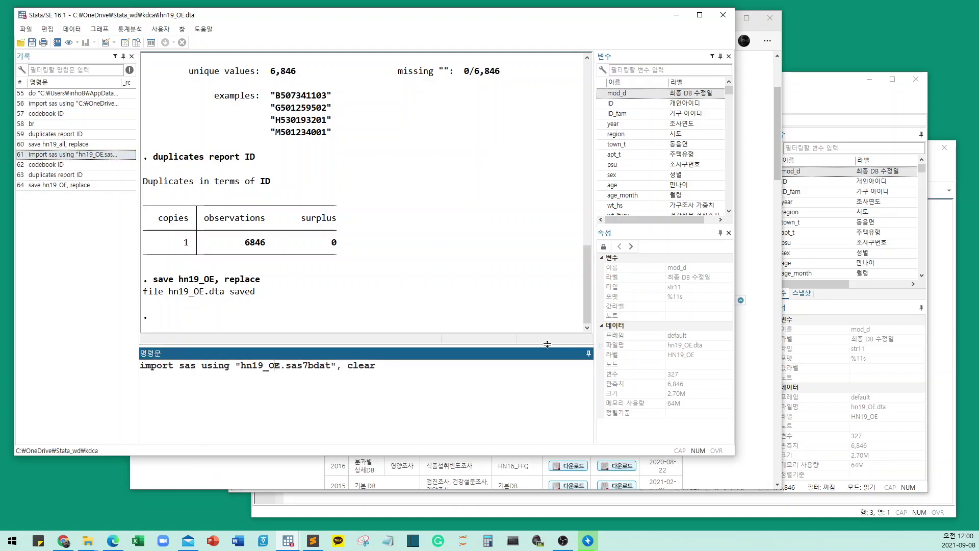
pyautogui.press('BackSpace')
pyautogui.press('BackSpace')
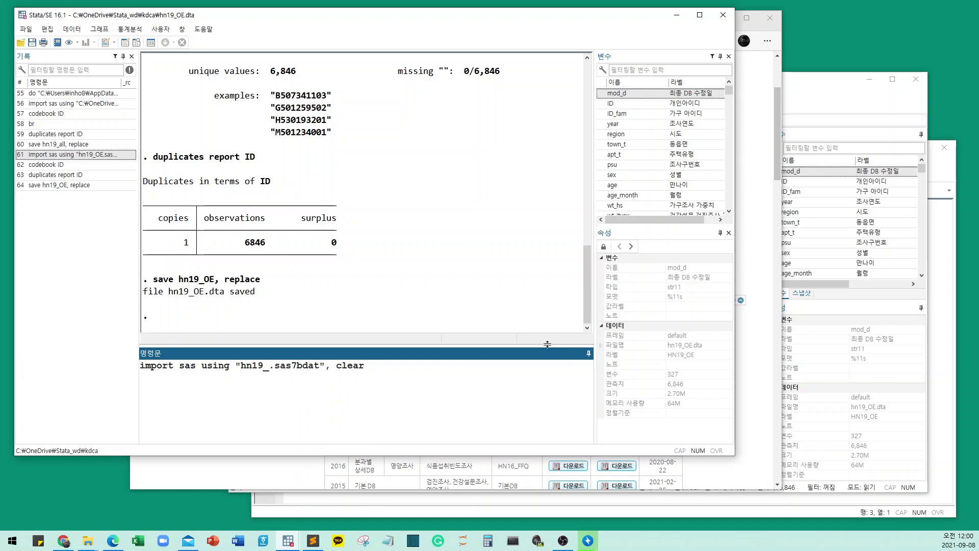
pyautogui.write('24rc')
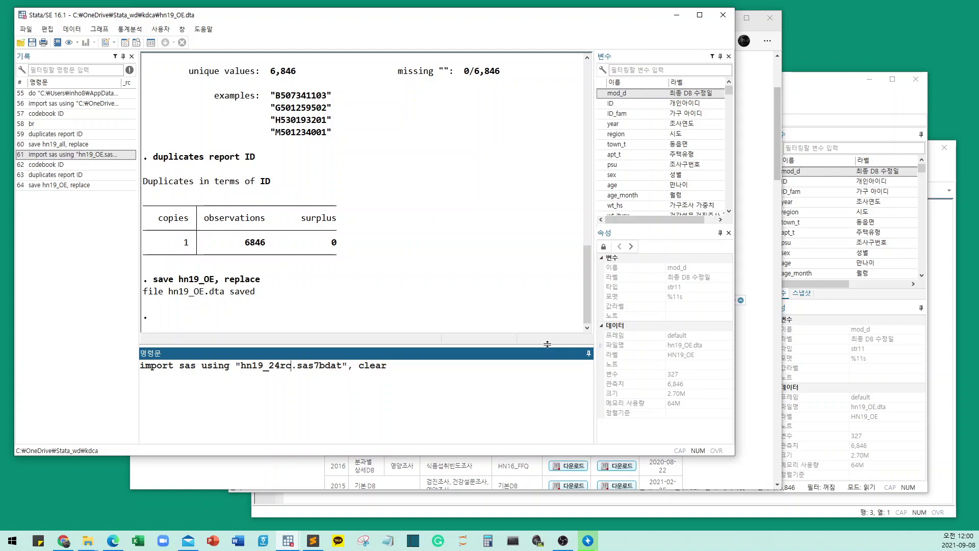
pyautogui.press('Return')
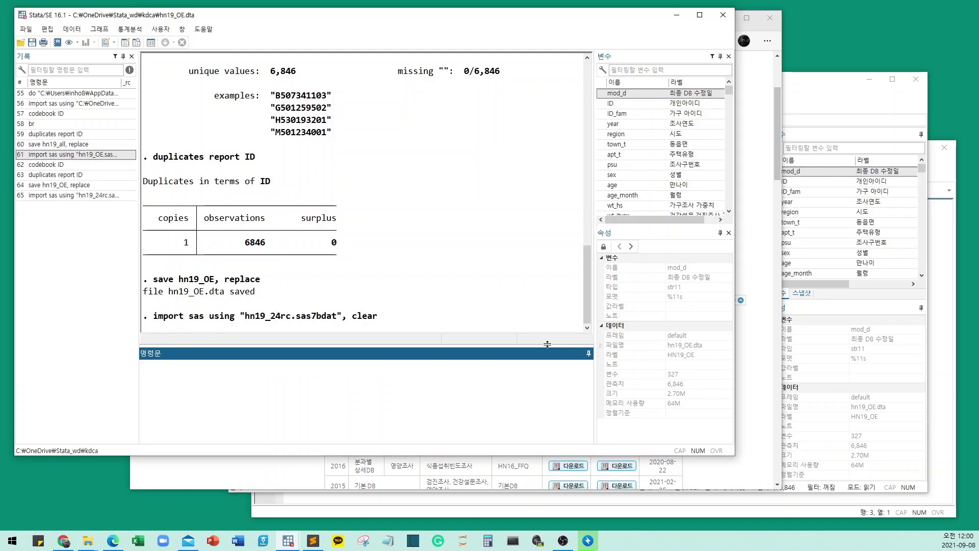
# Step: Review the 24-hour dietary recall entries among the raw data files on the KNHANES download page in the browser
pyautogui.click(268, 472)
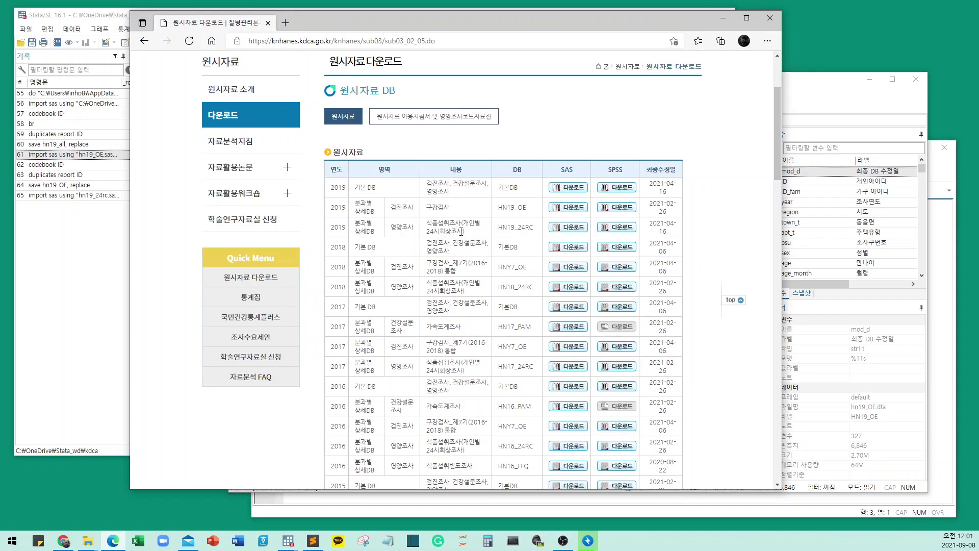
pyautogui.scroll(3, 463, 231)
pyautogui.scroll(-6, 451, 139)
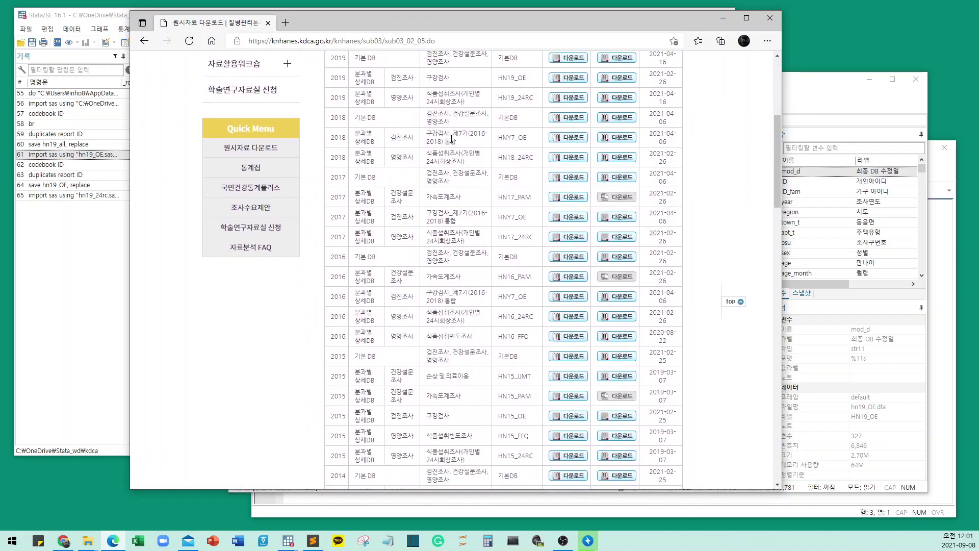
pyautogui.scroll(5, 451, 139)
pyautogui.scroll(-3, 441, 230)
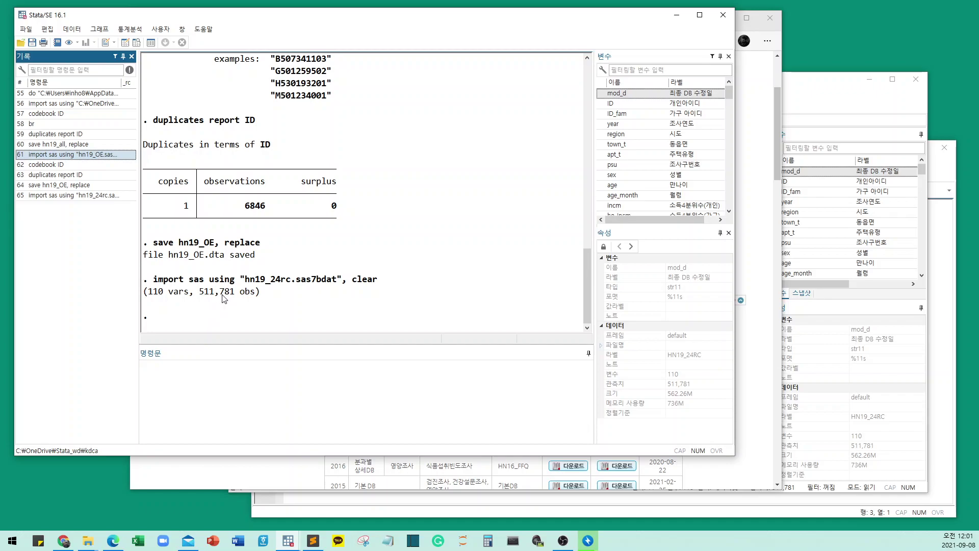
# Step: Run codebook ID to inspect the individual ID variable of the imported 24-hour recall data
pyautogui.click(267, 377)
pyautogui.write('codebook ID')
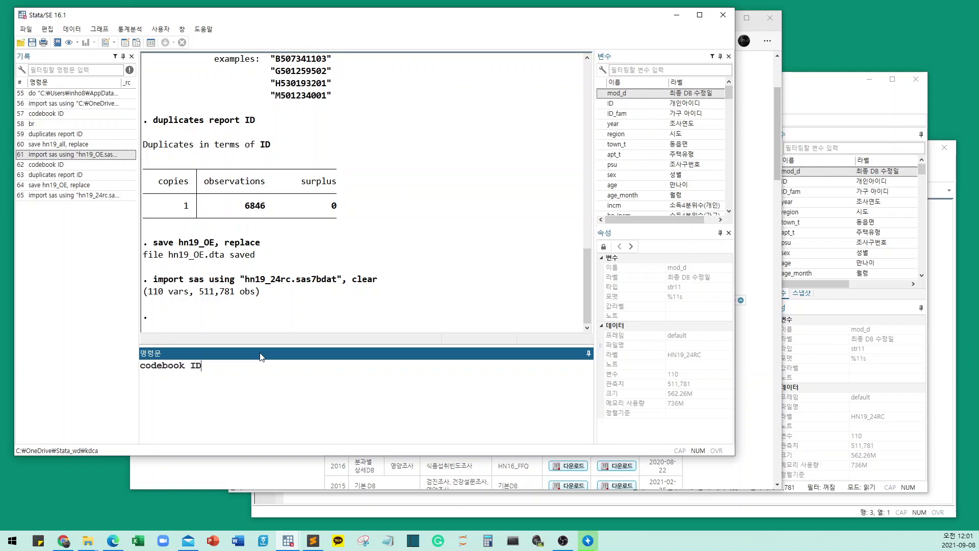
pyautogui.press('Return')
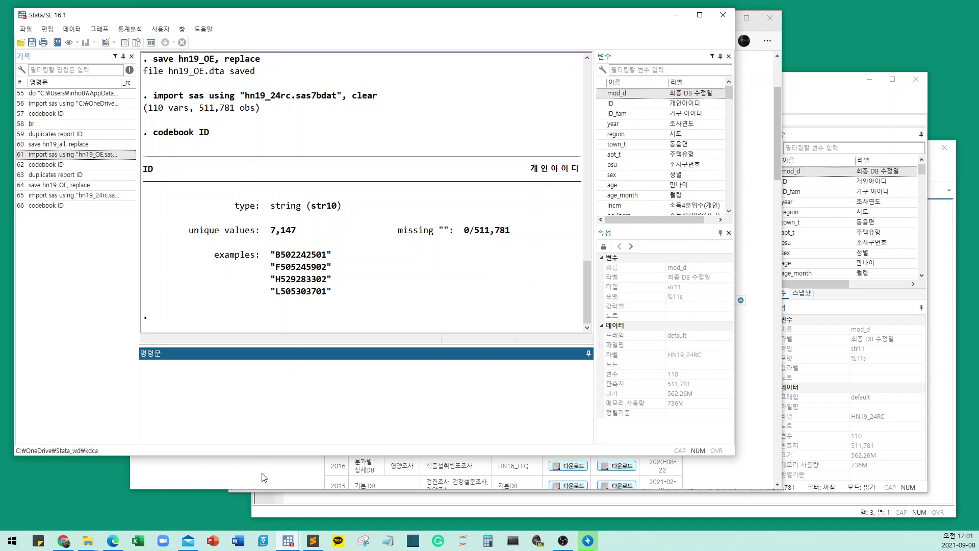
# Step: Run duplicates report ID on the 24-hour recall data and examine the copies, observations and surplus columns
pyautogui.write('licates report')
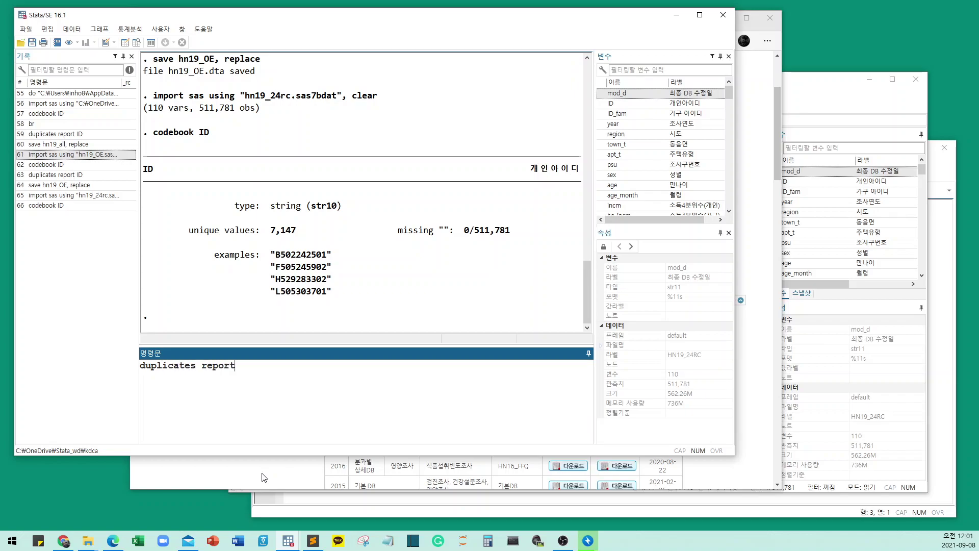
pyautogui.write(' ID')
pyautogui.press('Return')
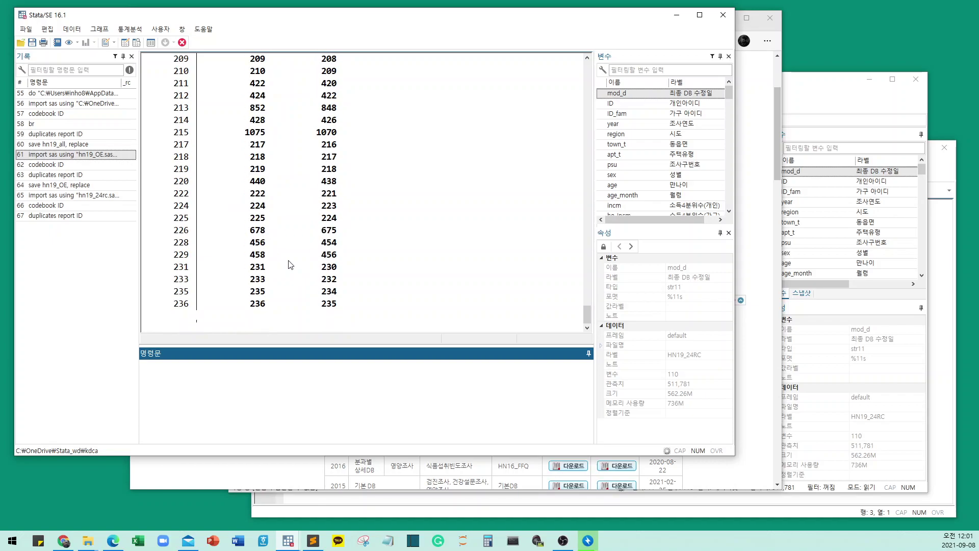
pyautogui.scroll(20, 210, 268)
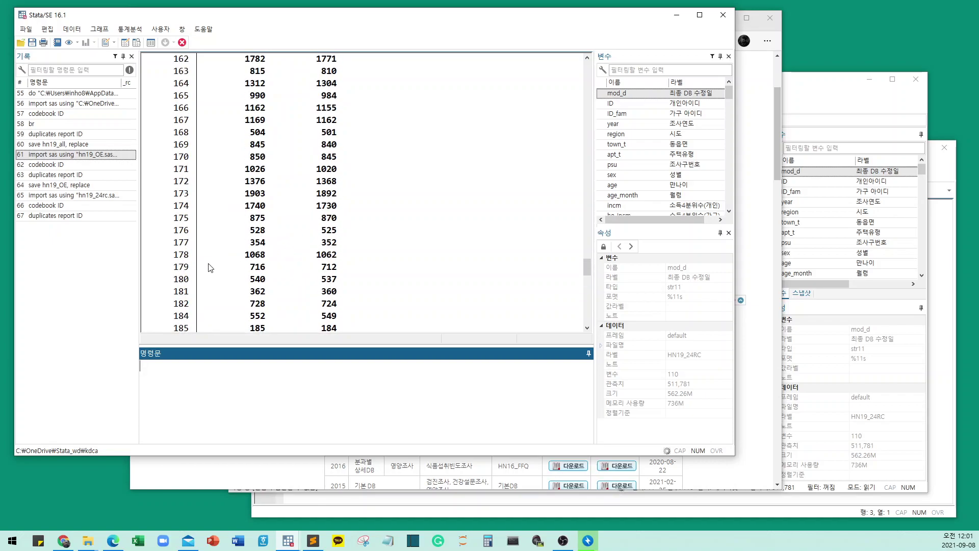
pyautogui.scroll(-20, 210, 267)
pyautogui.scroll(20, 194, 254)
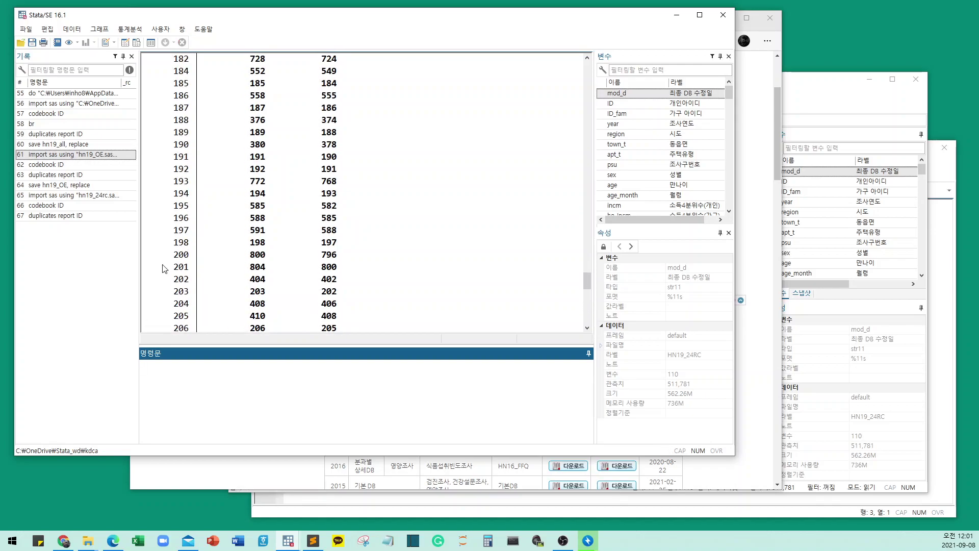
pyautogui.scroll(20, 188, 240)
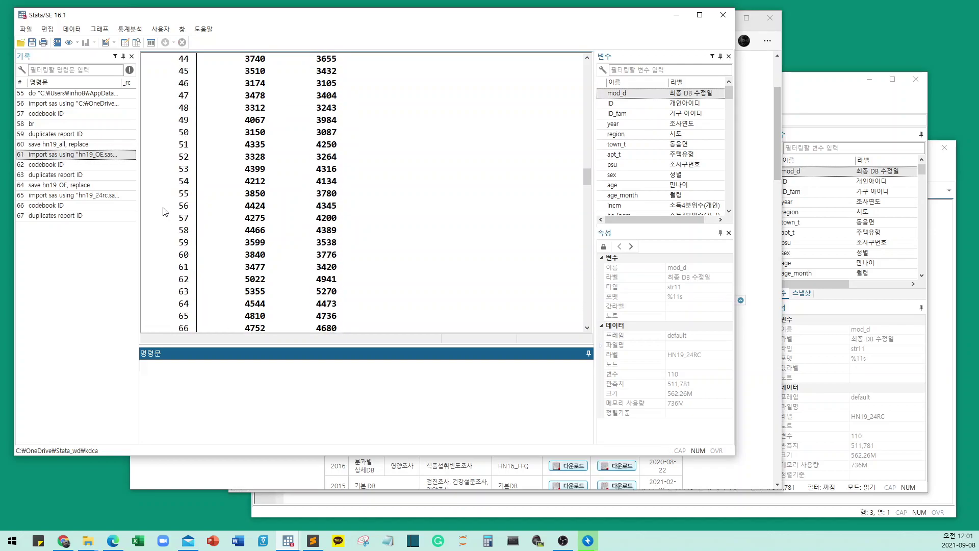
pyautogui.scroll(-4, 199, 243)
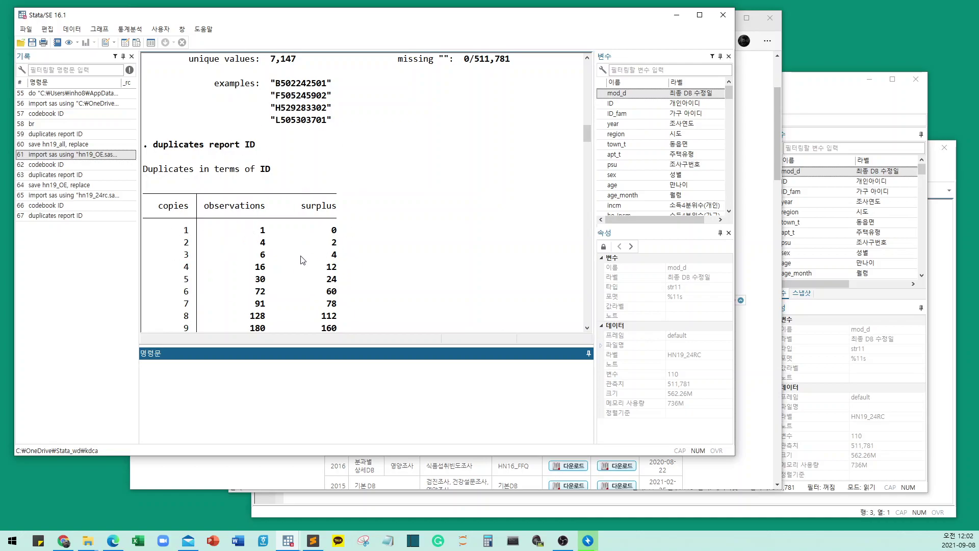
pyautogui.scroll(-3, 271, 263)
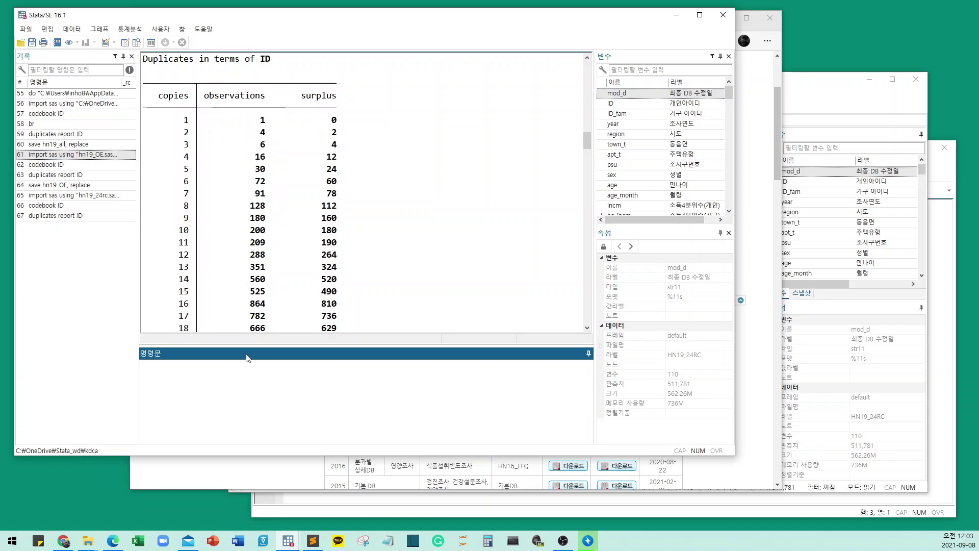
# Step: Try a one-to-one merge of the 24-hour recall data by ID using hn19_all
pyautogui.write('merge 1:1 ID')
pyautogui.write('using ')
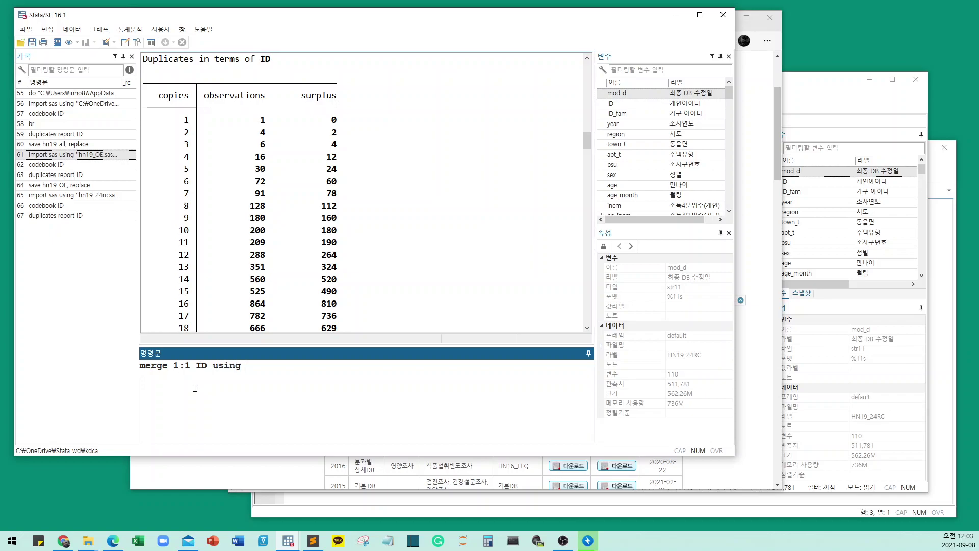
pyautogui.write('hn19_all')
pyautogui.moveTo(249, 367); pyautogui.dragTo(298, 365)
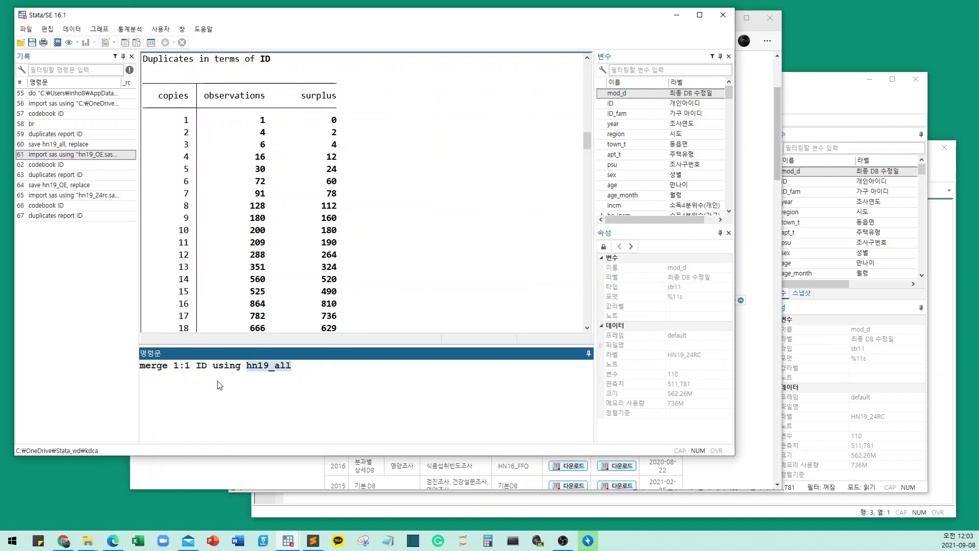
pyautogui.doubleClick(202, 365)
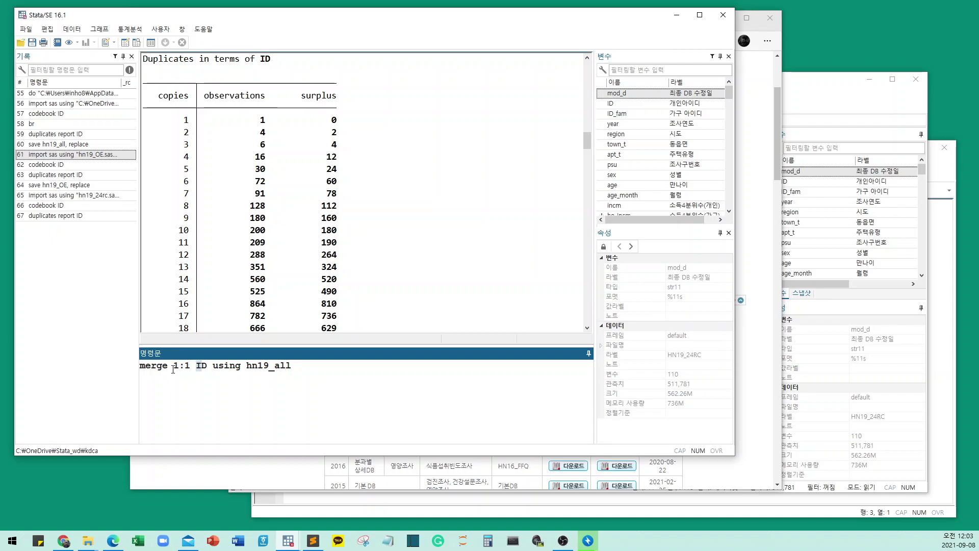
pyautogui.press('Return')
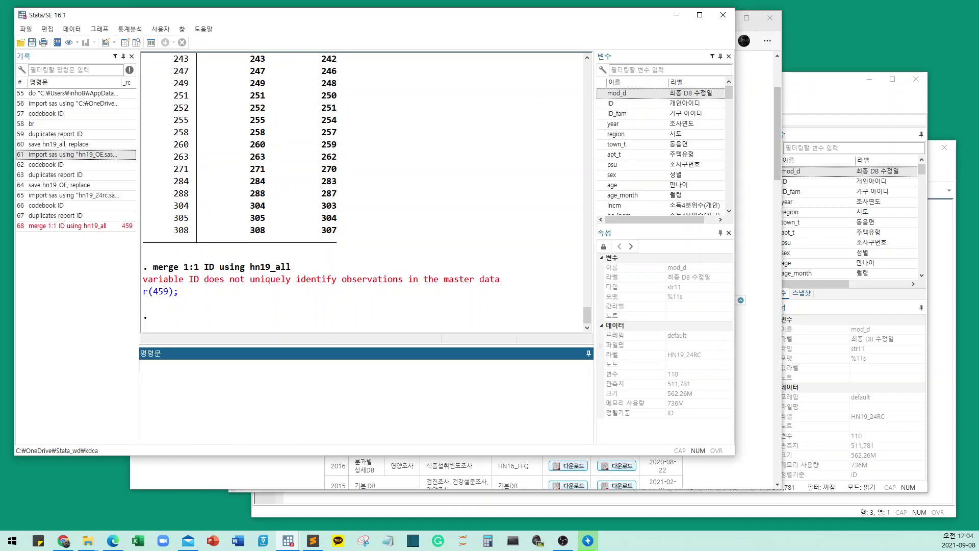
# Step: Open the help for merge and compare the syntax of the 1:1, m:1 and 1:m forms
pyautogui.write('ge')
pyautogui.press('Return')
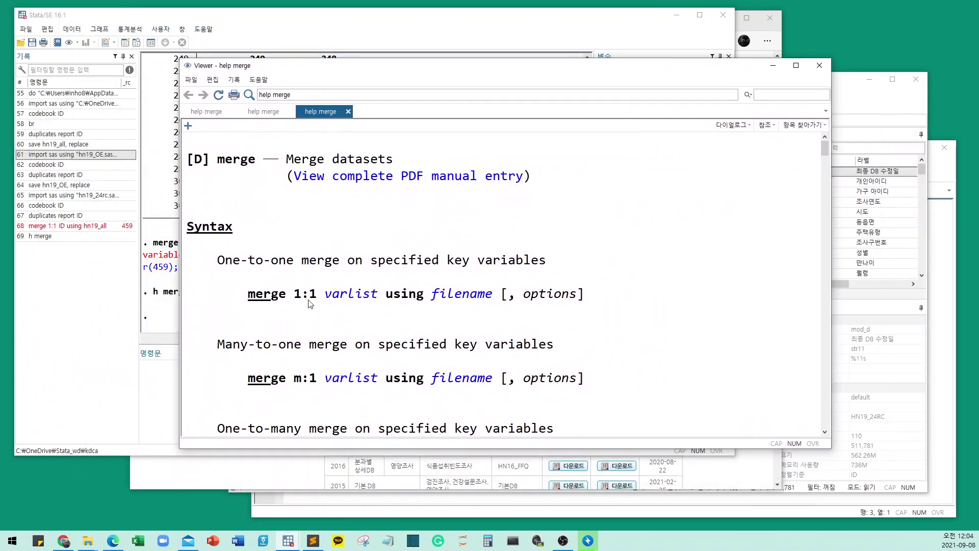
pyautogui.moveTo(296, 295); pyautogui.dragTo(317, 296)
pyautogui.moveTo(214, 345); pyautogui.dragTo(317, 379)
pyautogui.scroll(-2, 313, 380)
pyautogui.click(216, 330)
pyautogui.moveTo(216, 330); pyautogui.dragTo(317, 363)
pyautogui.click(297, 391)
# Step: Examine the many-to-many syntax and options in the merge help, and reread the many-to-one and one-to-many forms
pyautogui.scroll(-5, 220, 413)
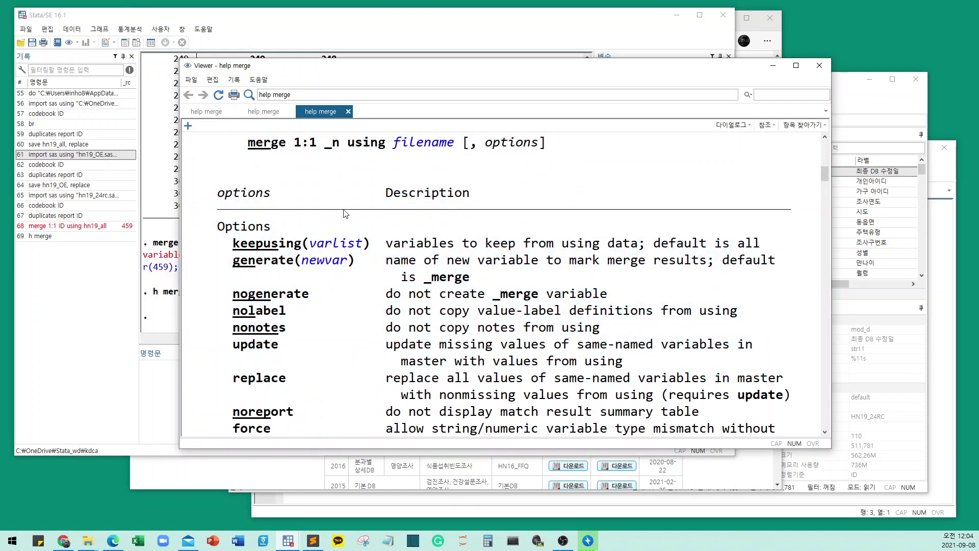
pyautogui.scroll(2, 316, 239)
pyautogui.moveTo(294, 211); pyautogui.dragTo(317, 210)
pyautogui.click(315, 211)
pyautogui.click(315, 212)
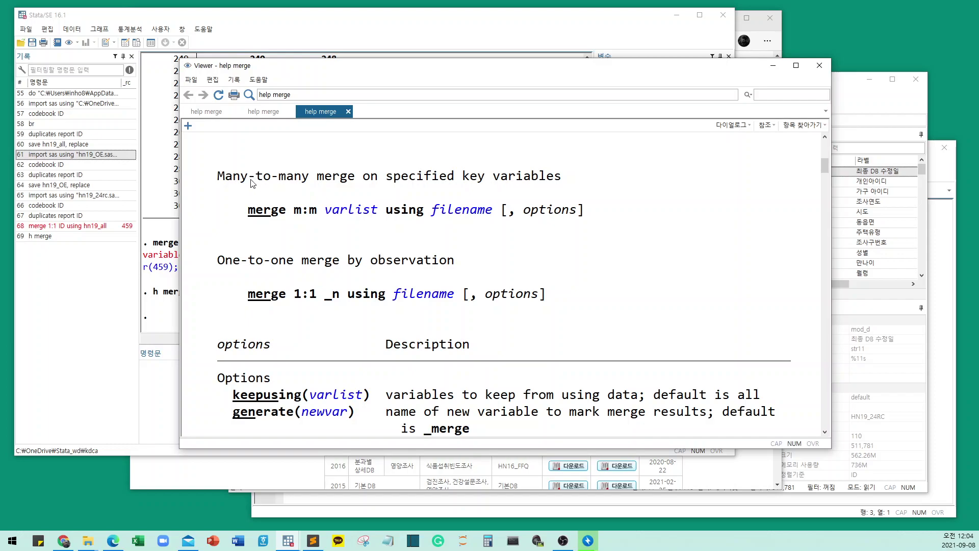
pyautogui.scroll(3, 302, 214)
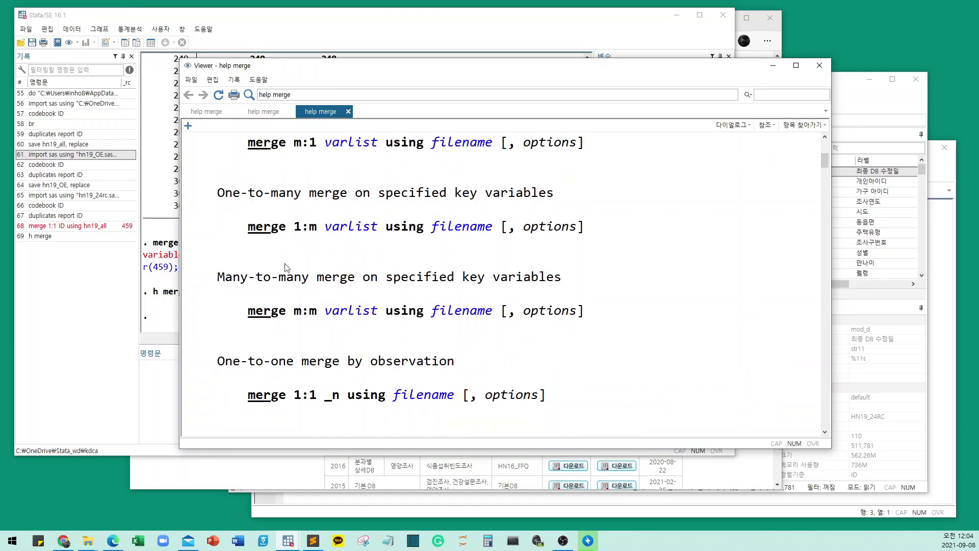
pyautogui.scroll(1, 245, 164)
pyautogui.moveTo(218, 155); pyautogui.dragTo(322, 222)
pyautogui.click(322, 223)
pyautogui.scroll(2, 305, 283)
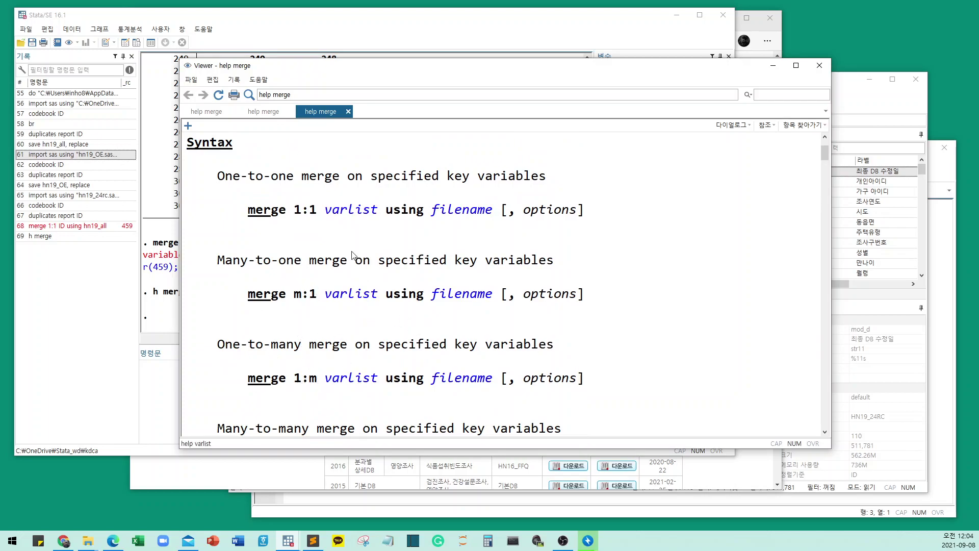
# Step: Merge the 24-hour recall data many-to-one by ID with the hn19_all dataset
pyautogui.moveTo(265, 73); pyautogui.dragTo(310, 103)
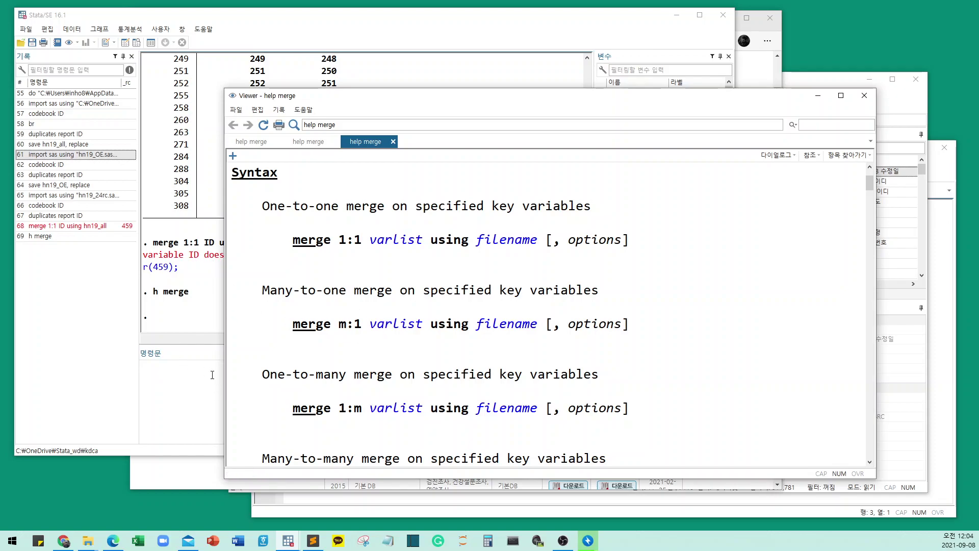
pyautogui.click(191, 387)
pyautogui.write('merge')
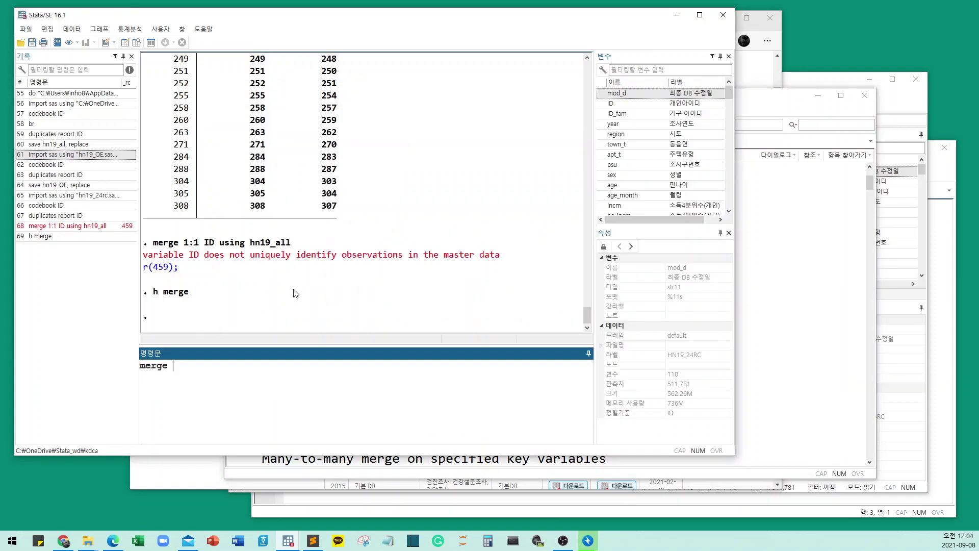
pyautogui.write(' m:1 ID using ')
pyautogui.write('hn10')
pyautogui.write('_al')
pyautogui.write('l')
pyautogui.press('Return')
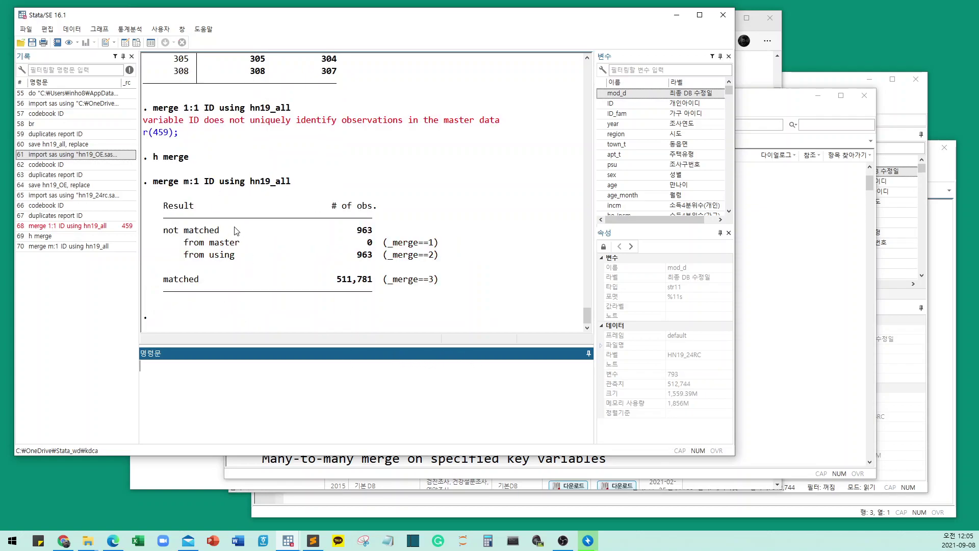
# Step: Review the matched and unmatched observations of the hn19_all merge, and tabulate the _merge variable
pyautogui.moveTo(167, 208); pyautogui.dragTo(354, 234)
pyautogui.click(191, 230)
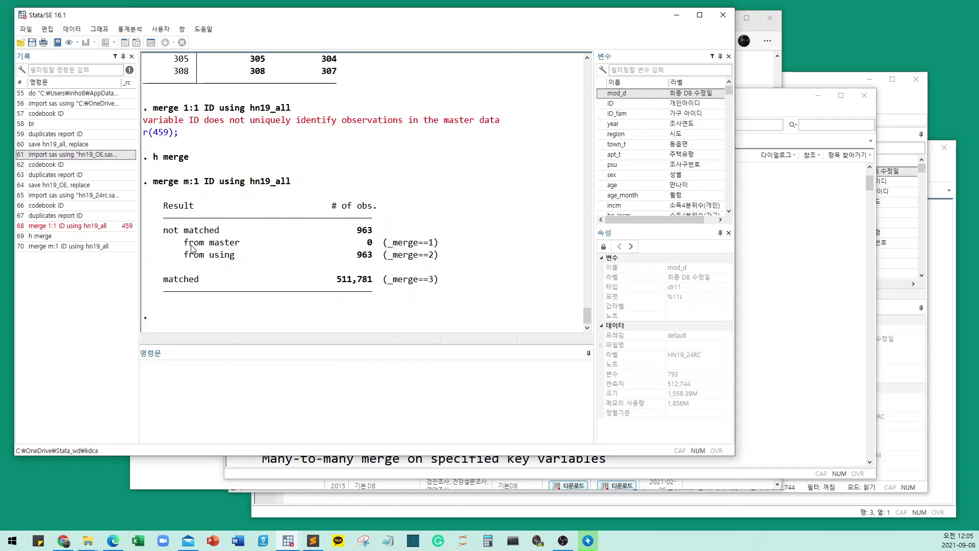
pyautogui.moveTo(377, 243); pyautogui.dragTo(359, 244)
pyautogui.moveTo(212, 257); pyautogui.dragTo(371, 263)
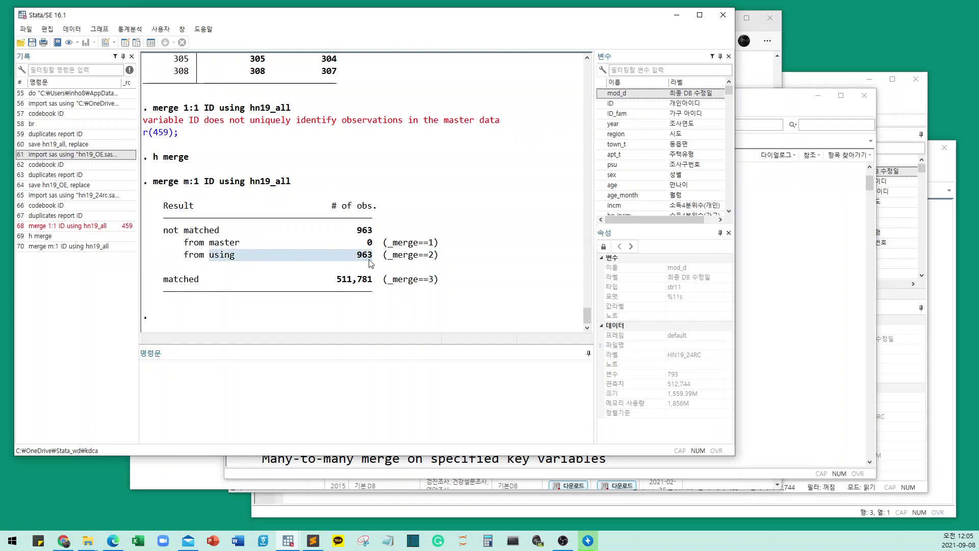
pyautogui.click(371, 264)
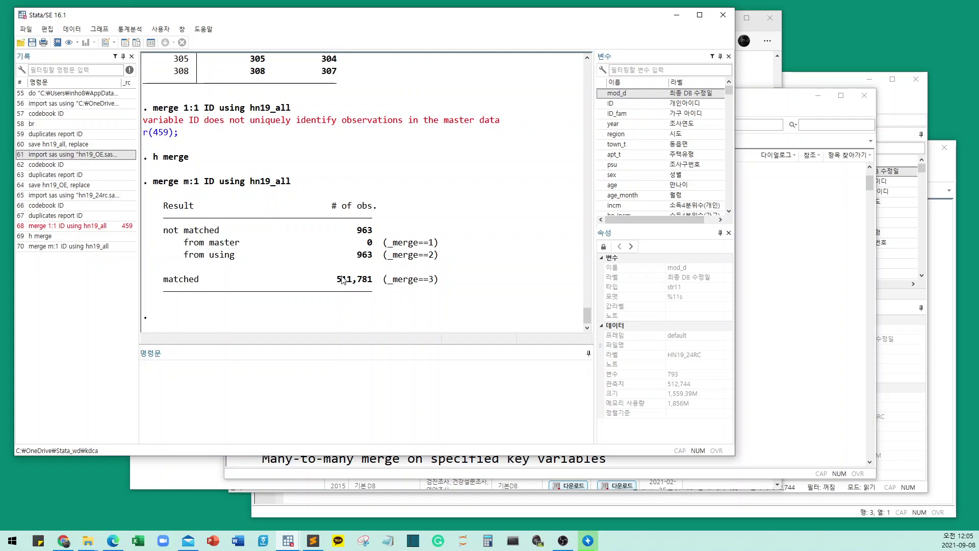
pyautogui.click(298, 369)
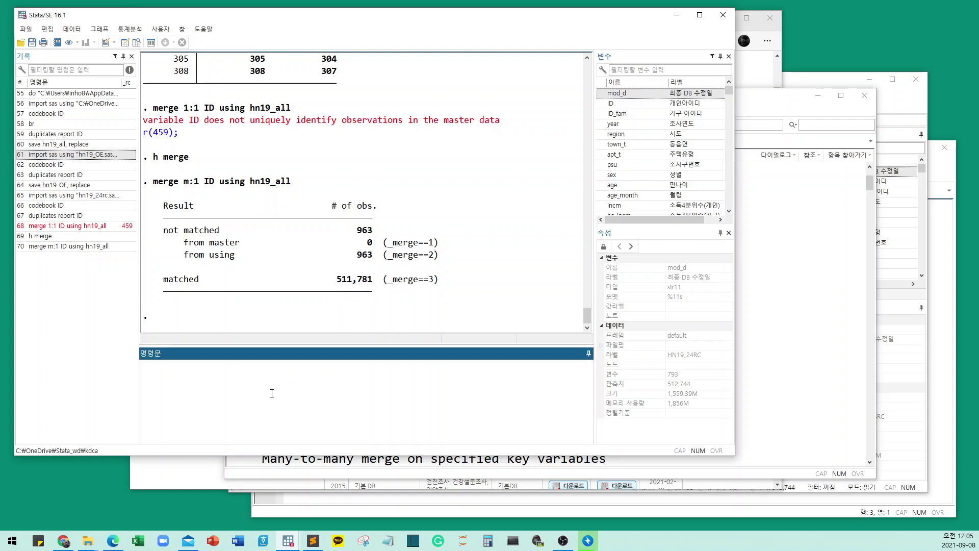
pyautogui.write('tab _merge')
pyautogui.scroll(-10, 711, 112)
pyautogui.moveTo(730, 110); pyautogui.dragTo(730, 207)
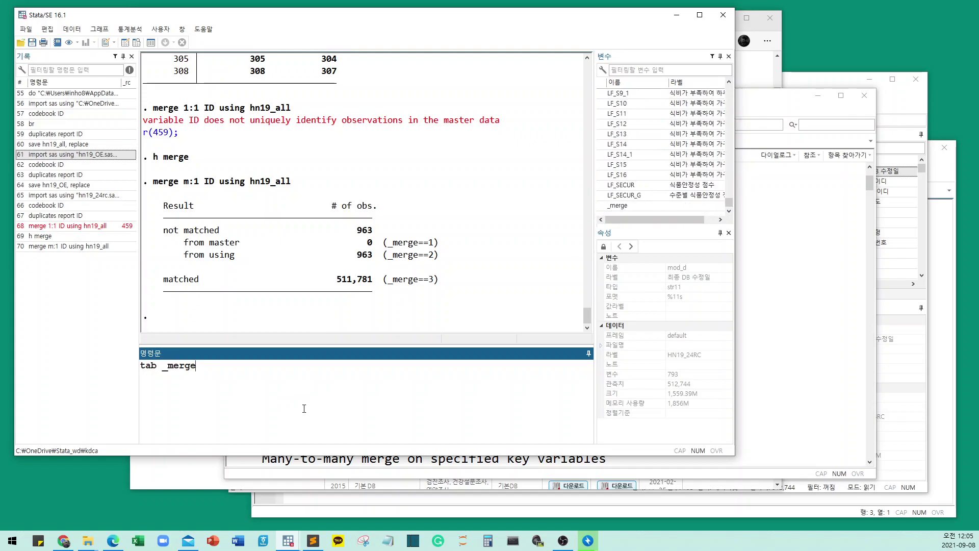
pyautogui.press('Return')
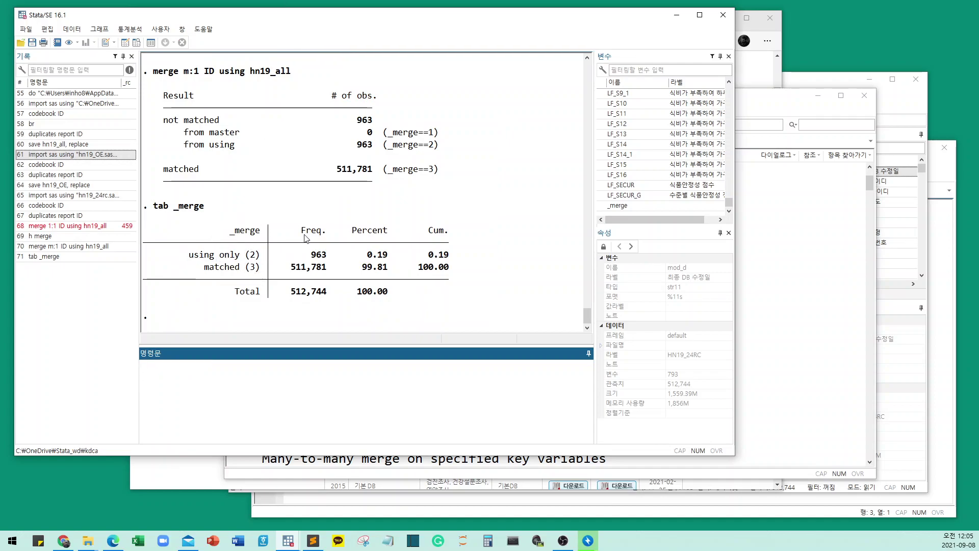
# Step: Recheck the merge output and drop the _merge variable from the merged data
pyautogui.scroll(2, 300, 170)
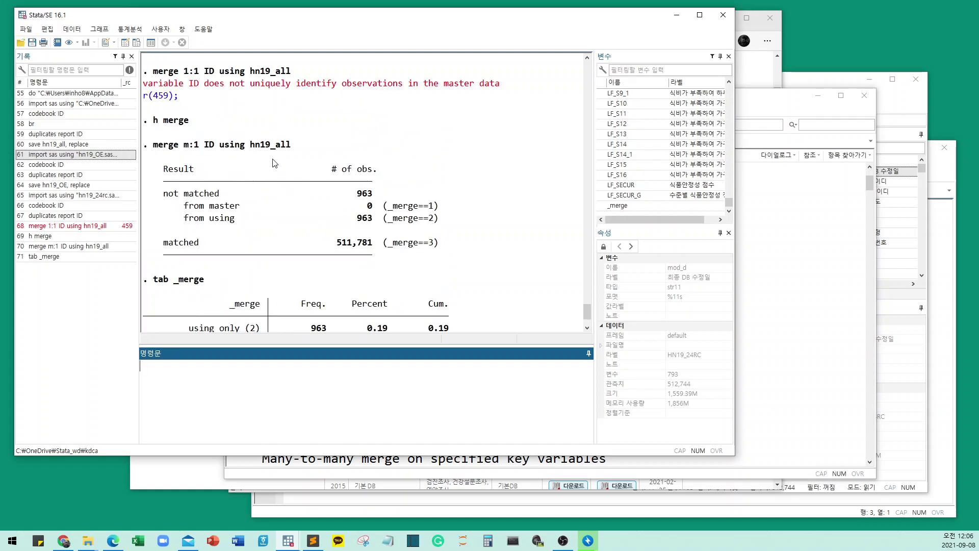
pyautogui.scroll(-2, 286, 174)
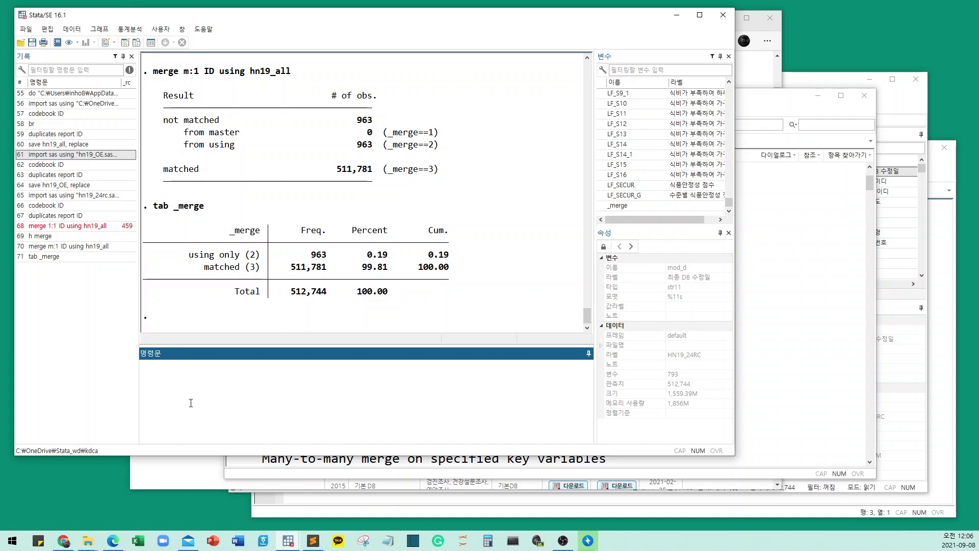
pyautogui.scroll(2, 313, 170)
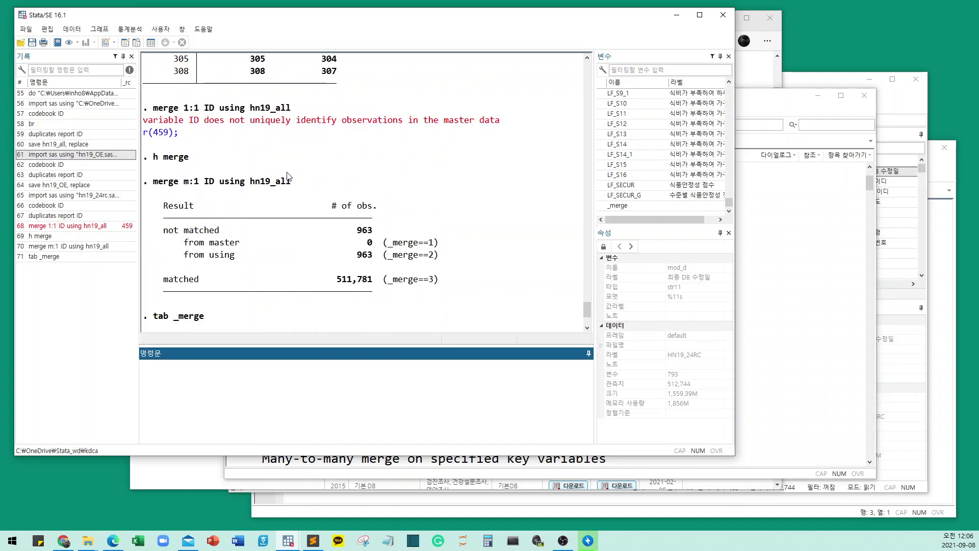
pyautogui.scroll(10, 277, 179)
pyautogui.scroll(-12, 301, 192)
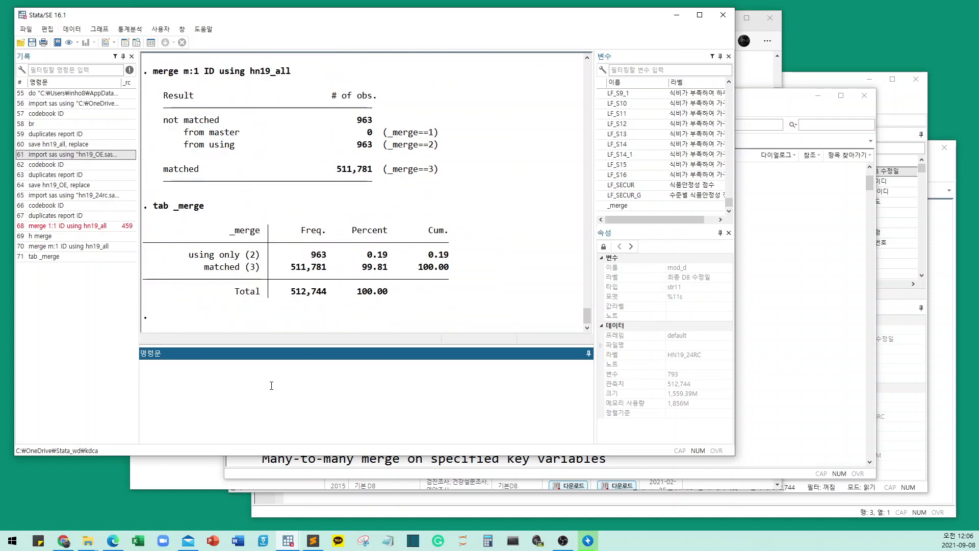
pyautogui.write('mer')
pyautogui.press('BackSpace')
pyautogui.write('dr')
pyautogui.press('BackSpace')
pyautogui.write('op _merge')
pyautogui.press('Return')
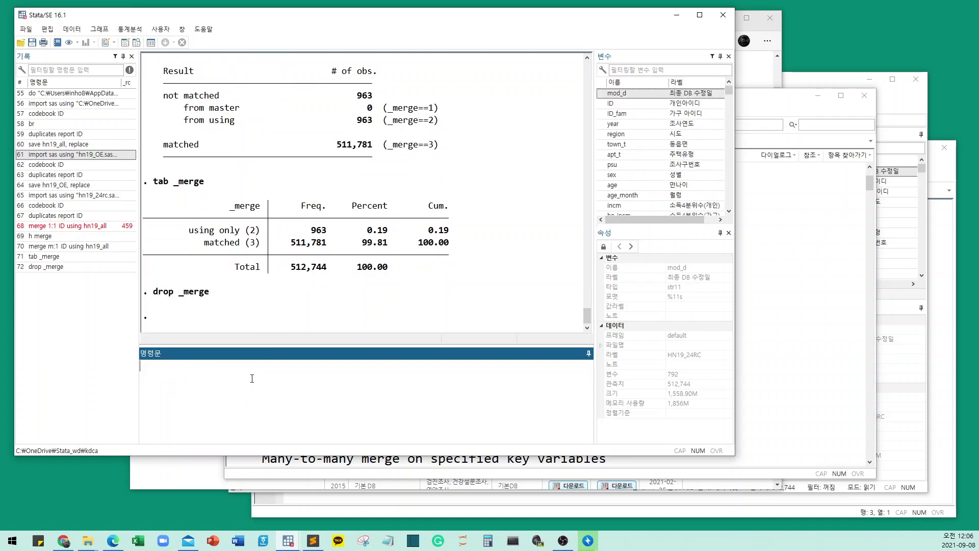
# Step: Merge the combined data many-to-one by ID with the hn19_OE dataset
pyautogui.press('BackSpace')
pyautogui.press('BackSpace')
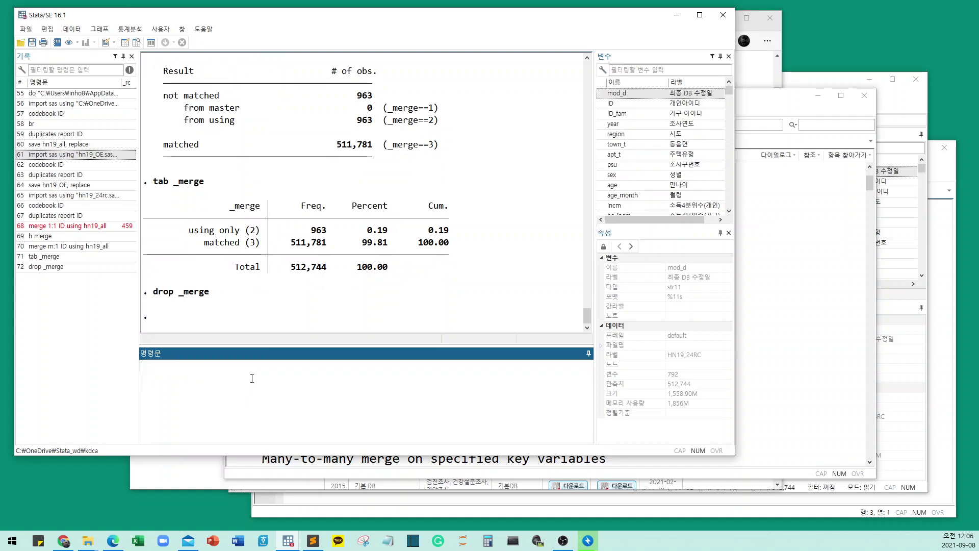
pyautogui.write('merge m:1 ID using hn19_OE')
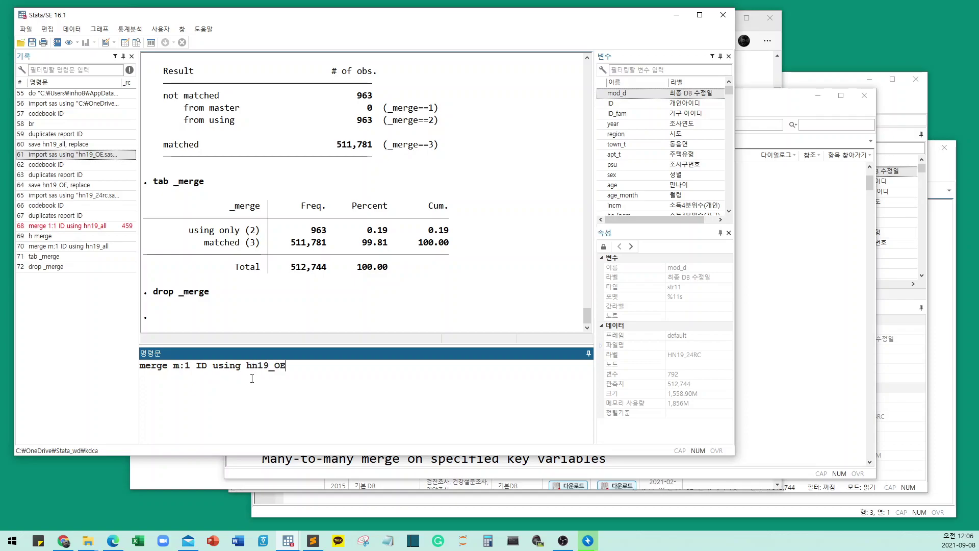
pyautogui.press('Return')
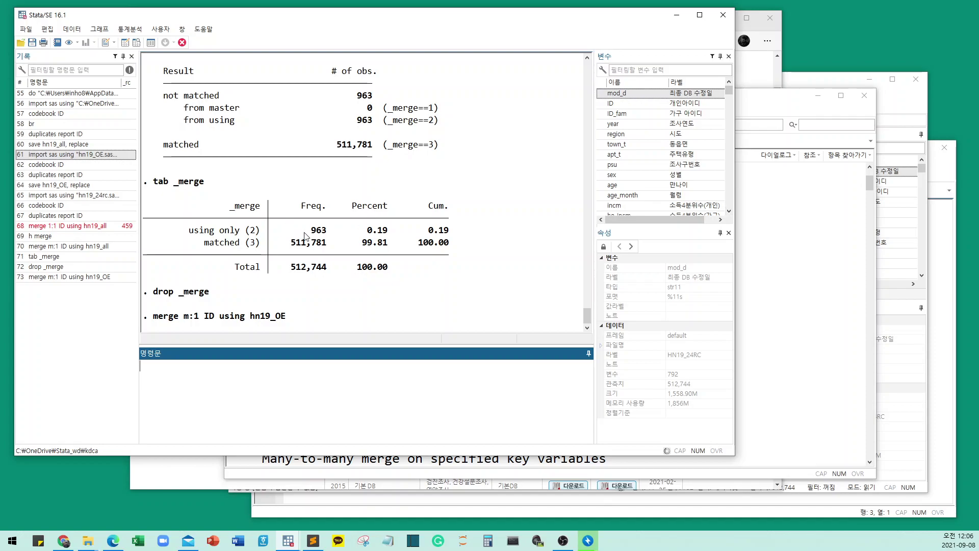
# Step: Look through the merged dataset's variable list and labels while the hn19_OE merge runs
pyautogui.scroll(-15, 699, 125)
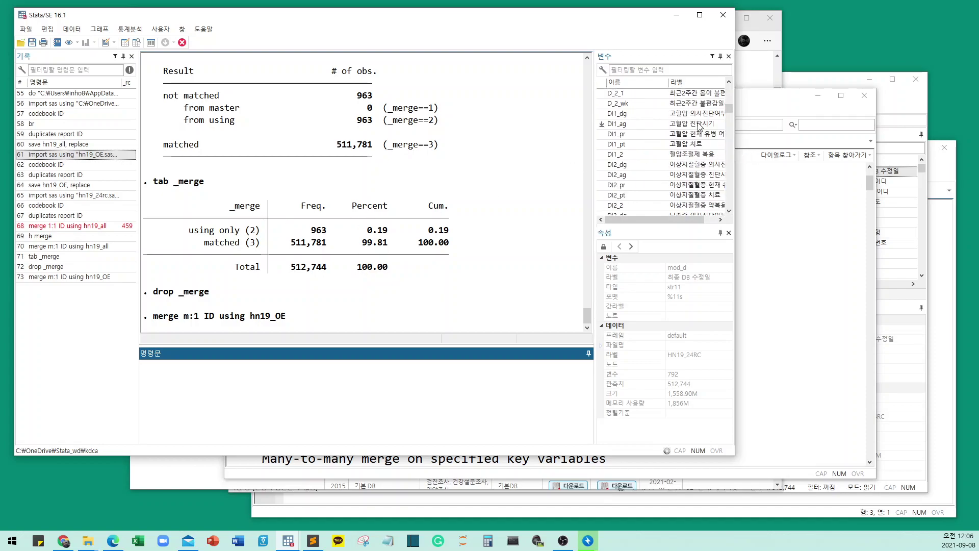
pyautogui.scroll(-5, 682, 148)
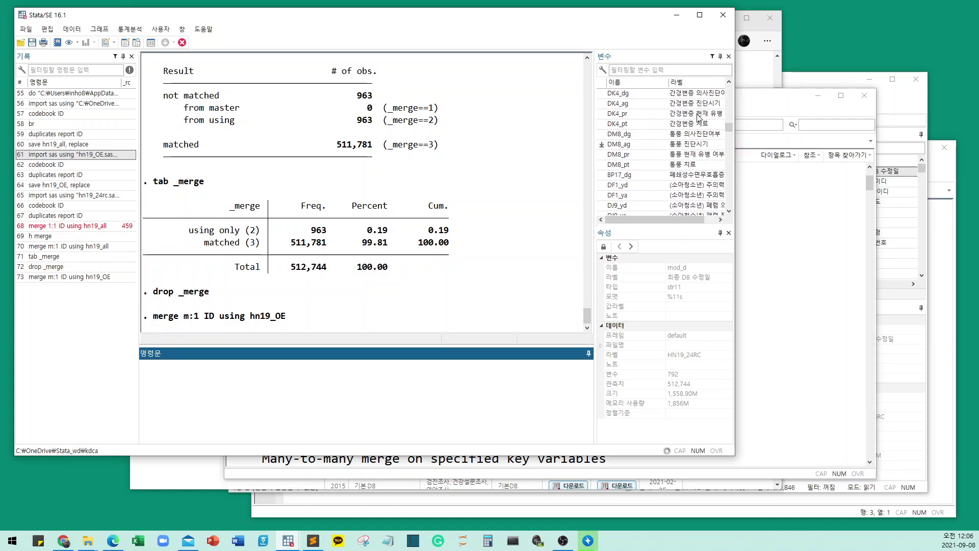
pyautogui.scroll(-5, 688, 161)
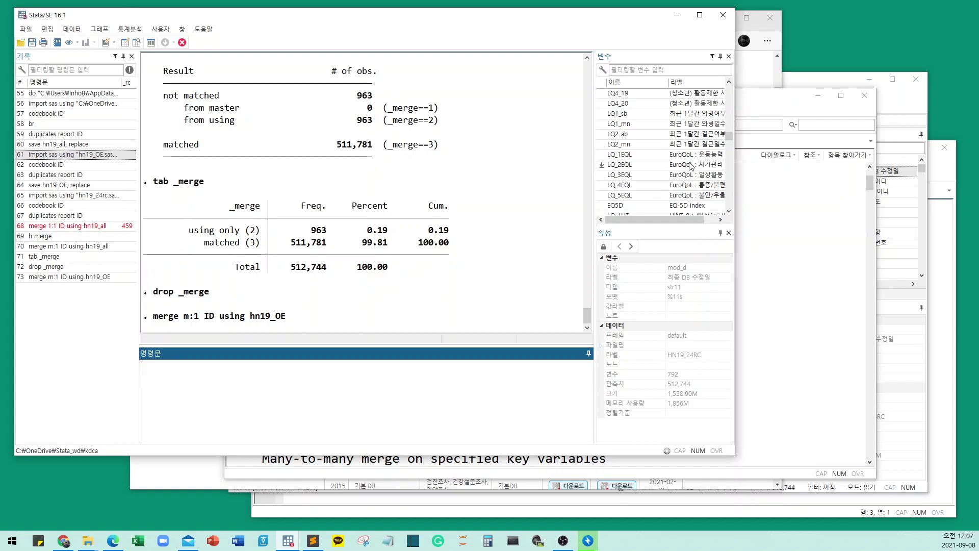
pyautogui.scroll(-5, 686, 158)
pyautogui.scroll(-5, 684, 153)
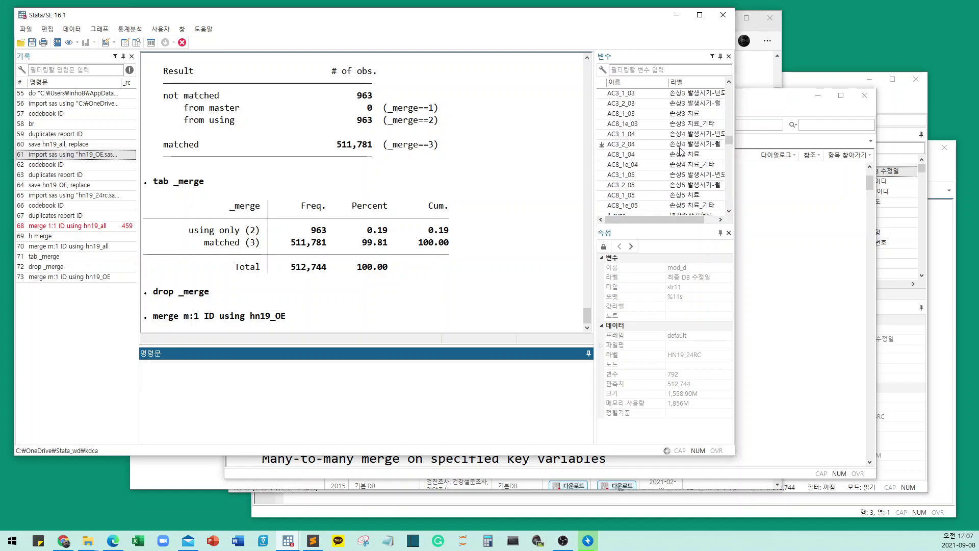
pyautogui.scroll(-5, 681, 151)
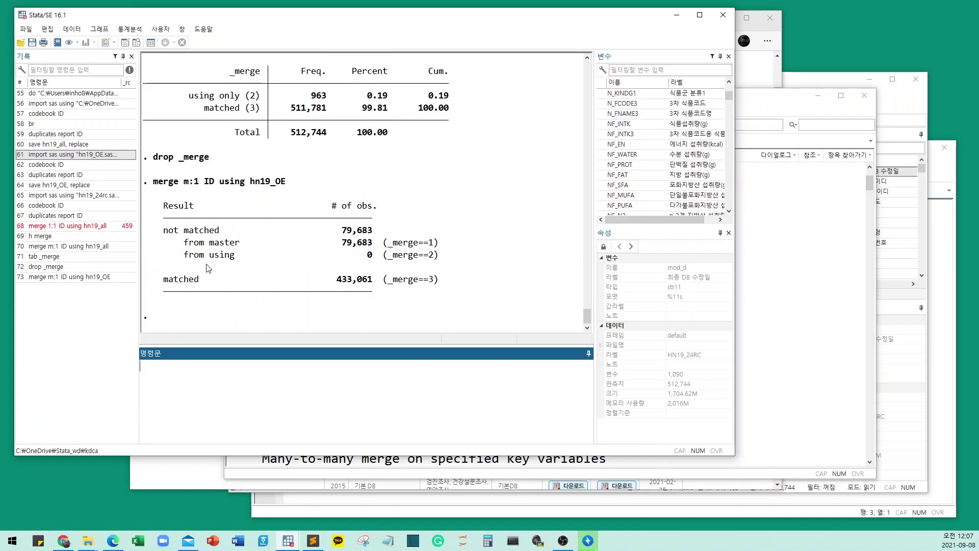
# Step: Review the not matched, from master, from using and matched counts of the hn19_OE merge
pyautogui.click(343, 235)
pyautogui.moveTo(343, 235); pyautogui.dragTo(370, 232)
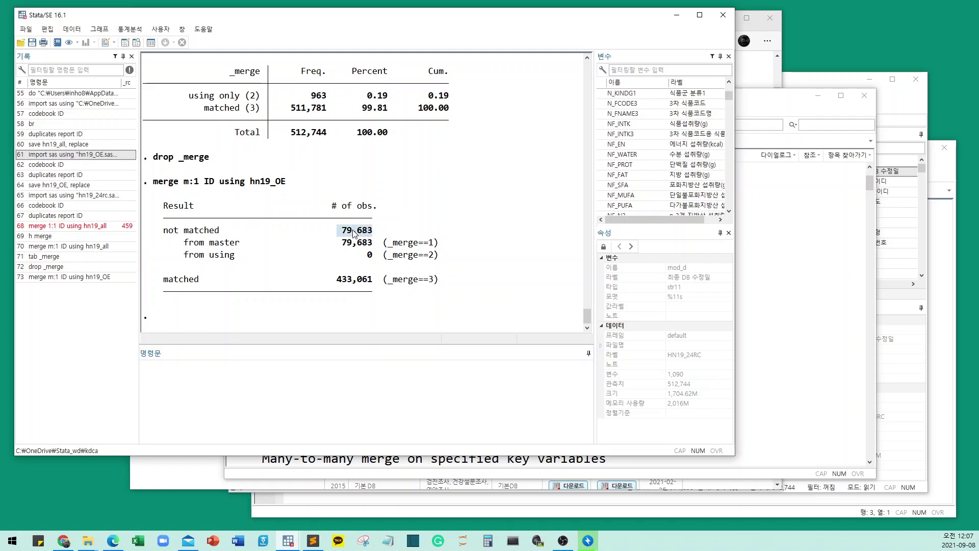
pyautogui.click(352, 234)
pyautogui.moveTo(345, 244); pyautogui.dragTo(373, 244)
pyautogui.click(348, 246)
pyautogui.click(361, 249)
pyautogui.moveTo(189, 257); pyautogui.dragTo(377, 256)
pyautogui.click(320, 261)
pyautogui.moveTo(180, 279); pyautogui.dragTo(371, 285)
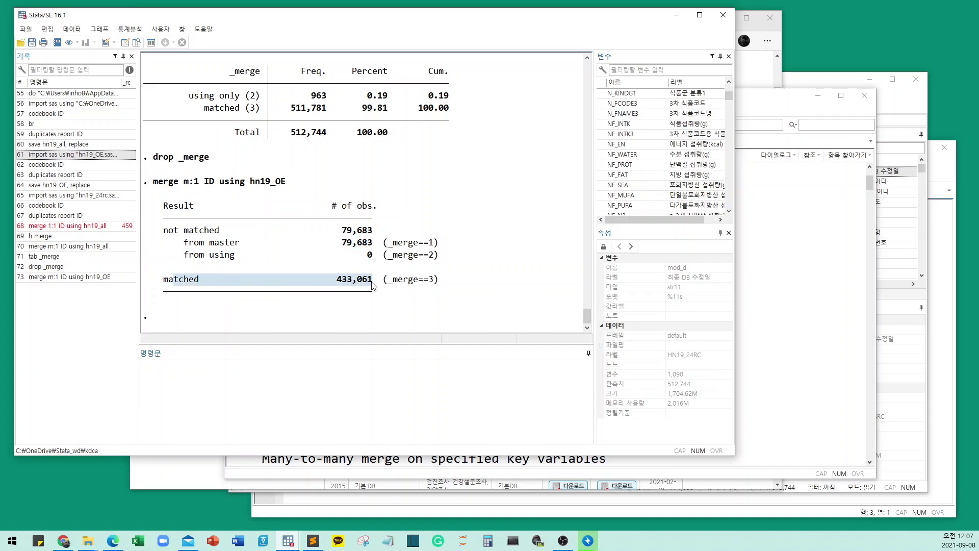
pyautogui.click(371, 285)
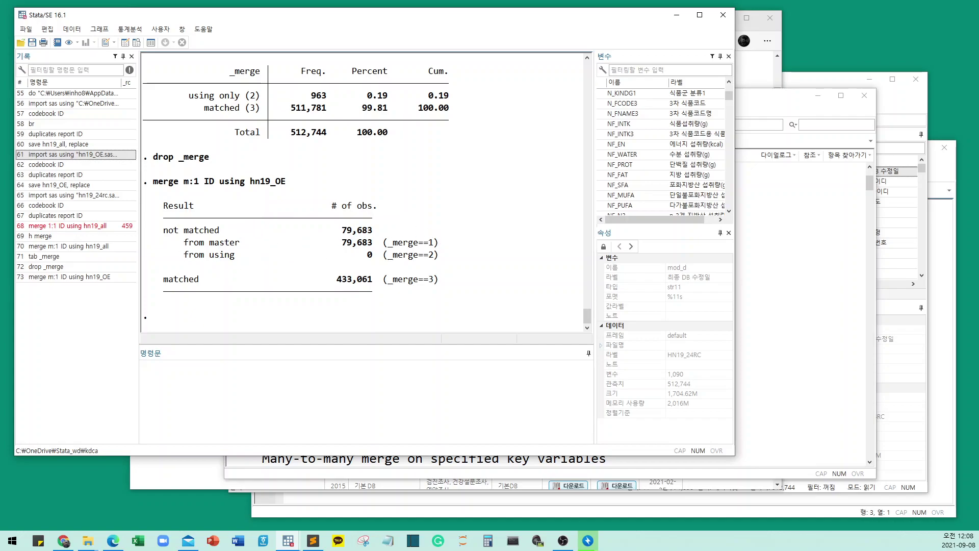
pyautogui.moveTo(185, 185); pyautogui.dragTo(196, 185)
pyautogui.click(205, 197)
# Step: Switch to the KNHANES raw data download page in the browser, look over the yearly datasets, and return to Stata
pyautogui.click(183, 470)
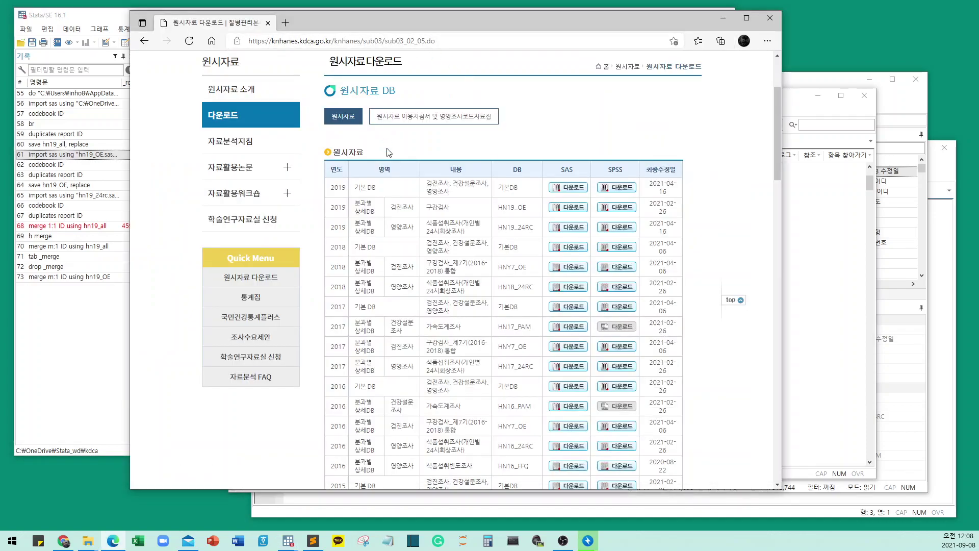
pyautogui.scroll(3, 318, 65)
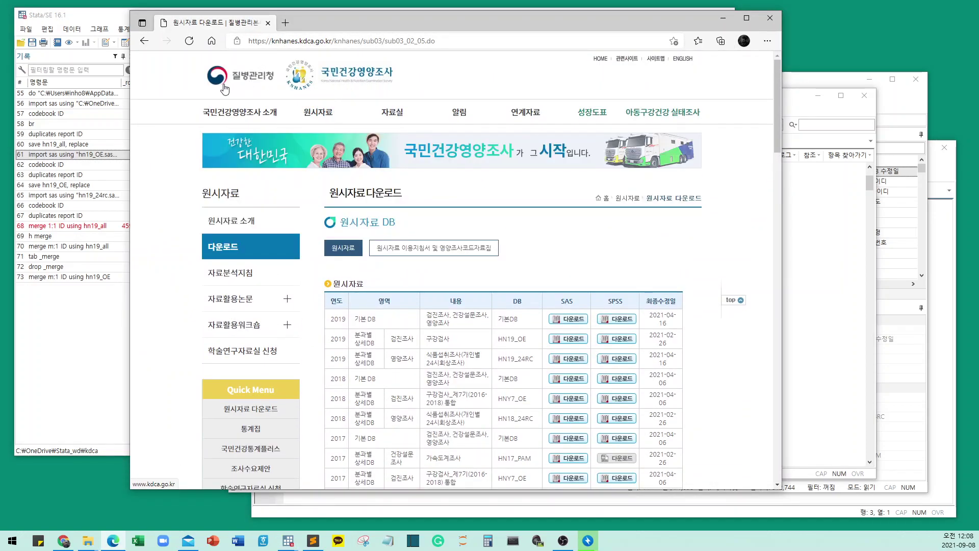
pyautogui.scroll(-5, 435, 310)
pyautogui.scroll(5, 551, 291)
pyautogui.scroll(-5, 550, 291)
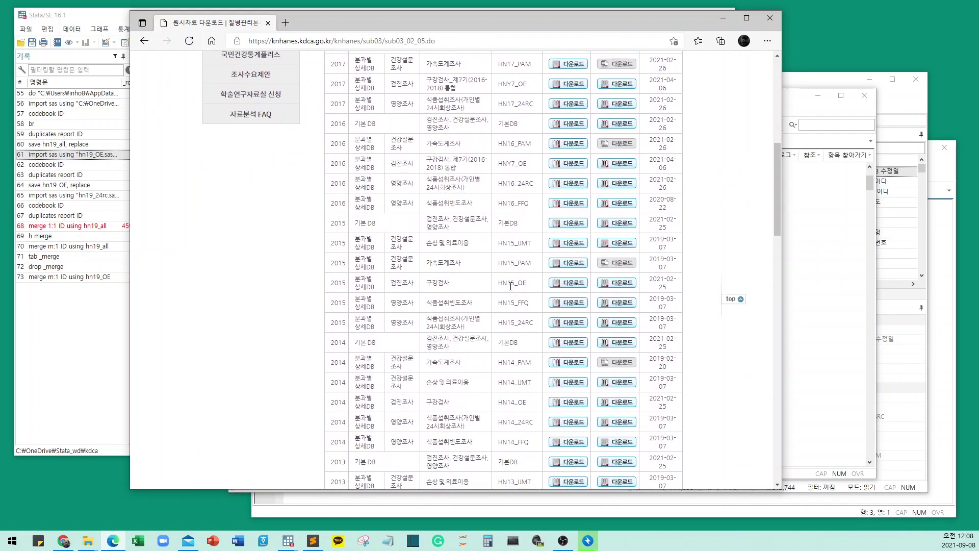
pyautogui.scroll(5, 419, 291)
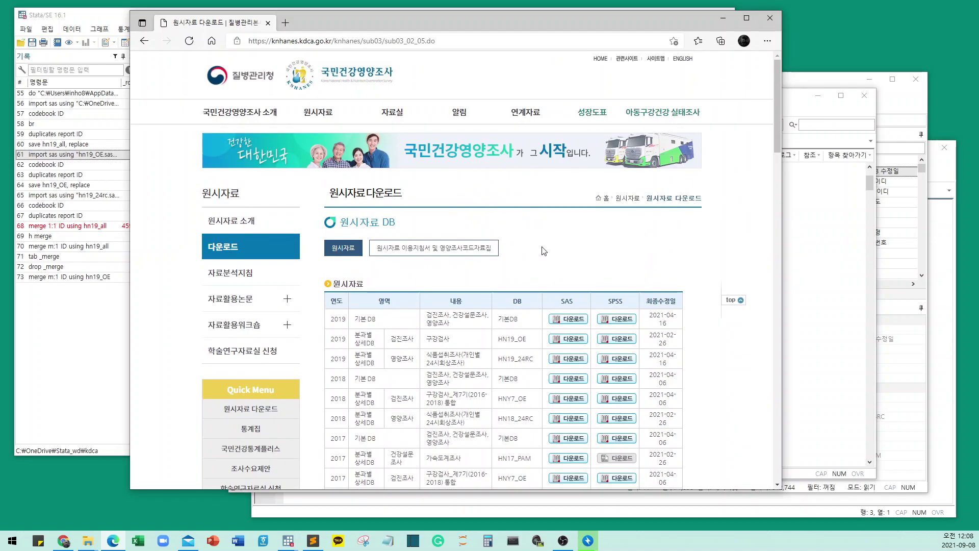
pyautogui.click(115, 305)
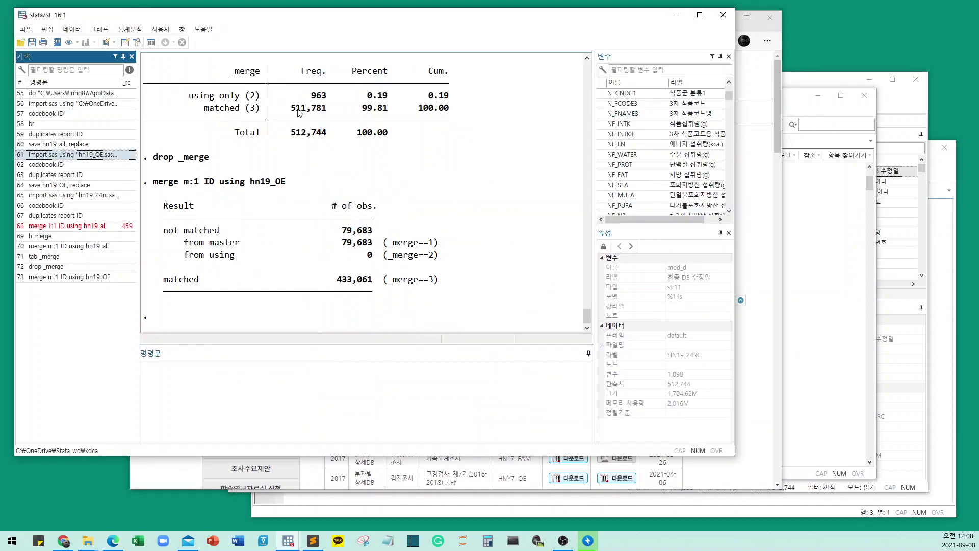